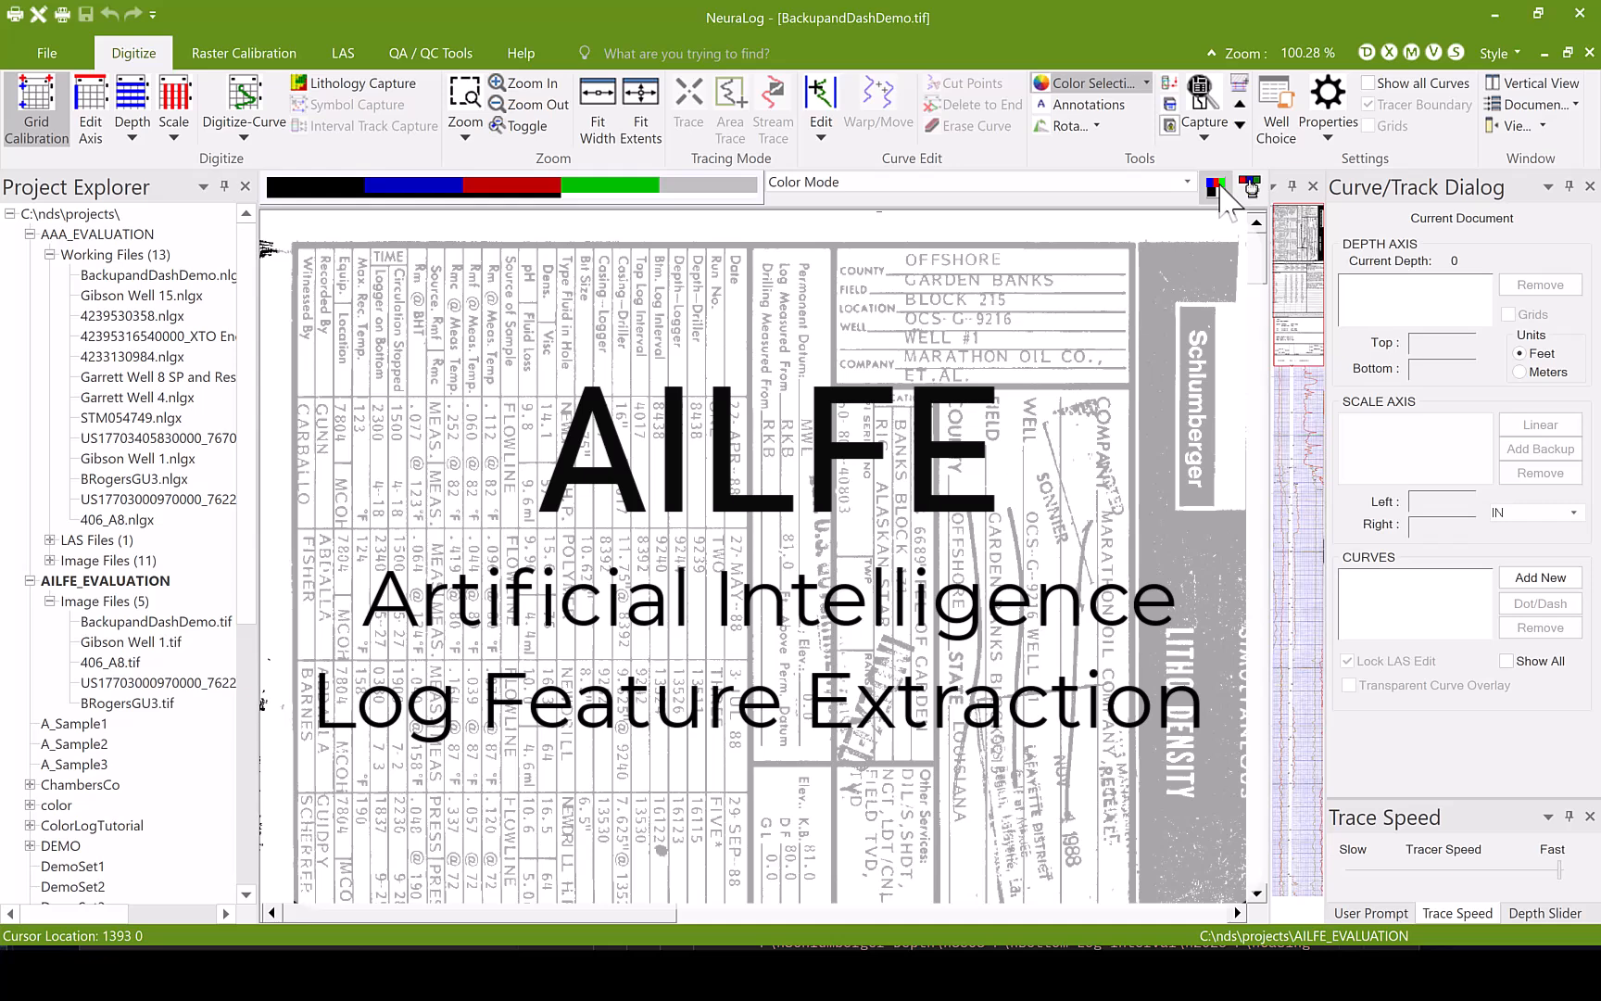
- Display the log in BW mode with only the red curve layer shown and inspect the curves further down
click(1216, 188)
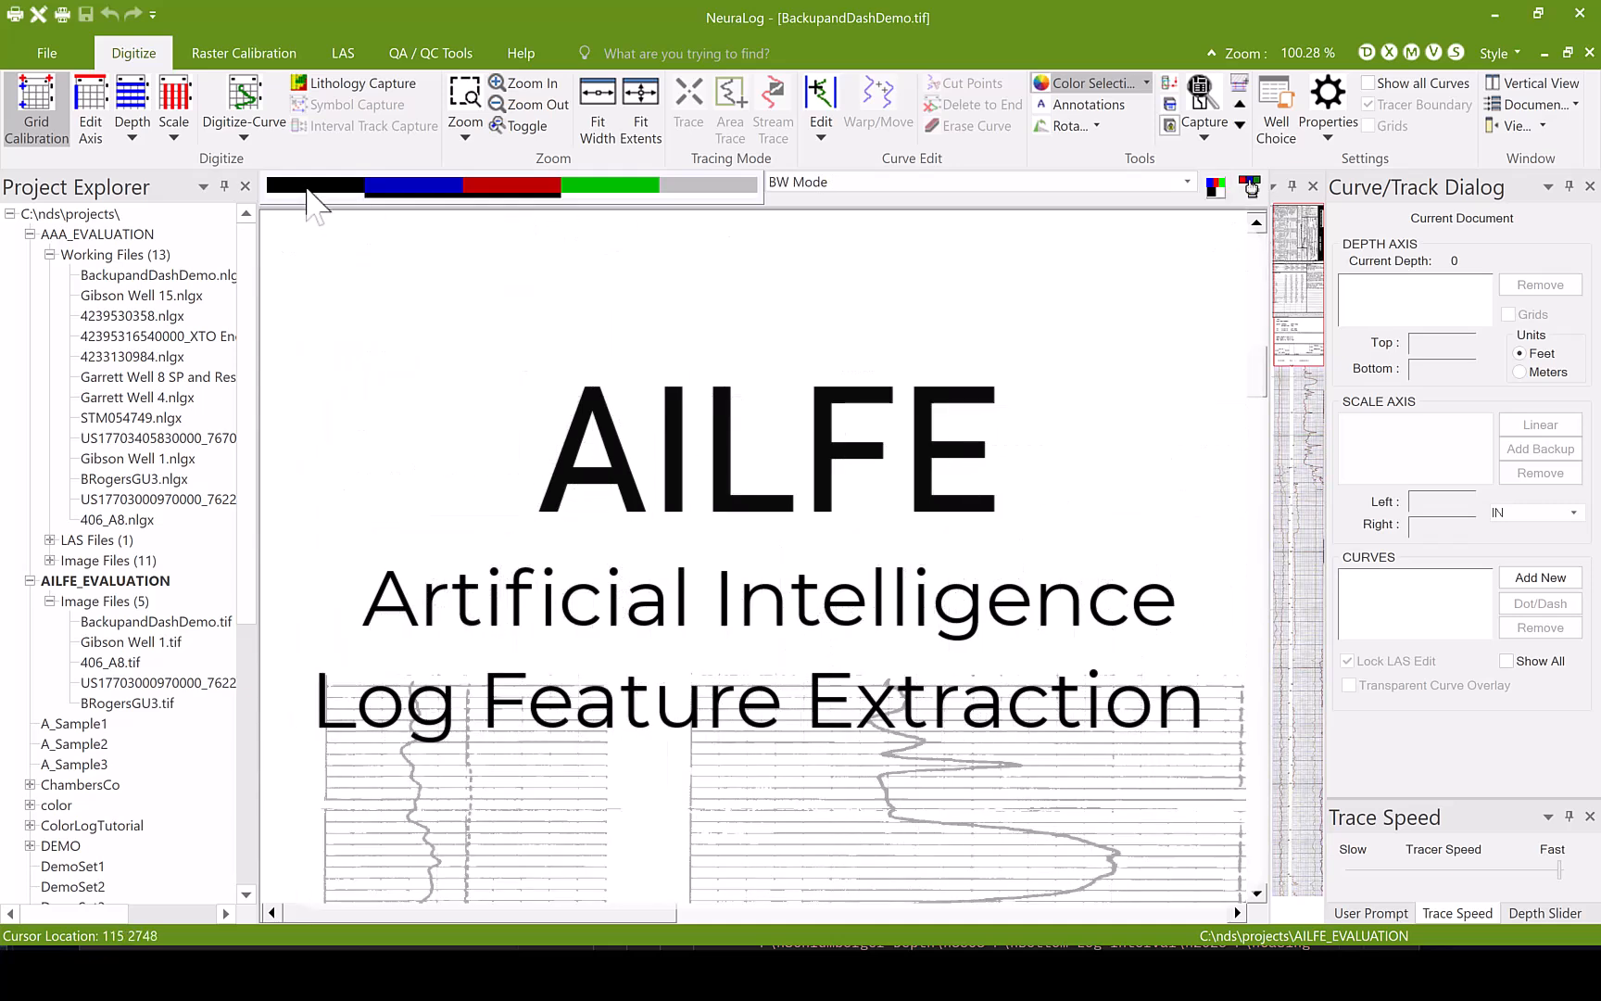
click(414, 184)
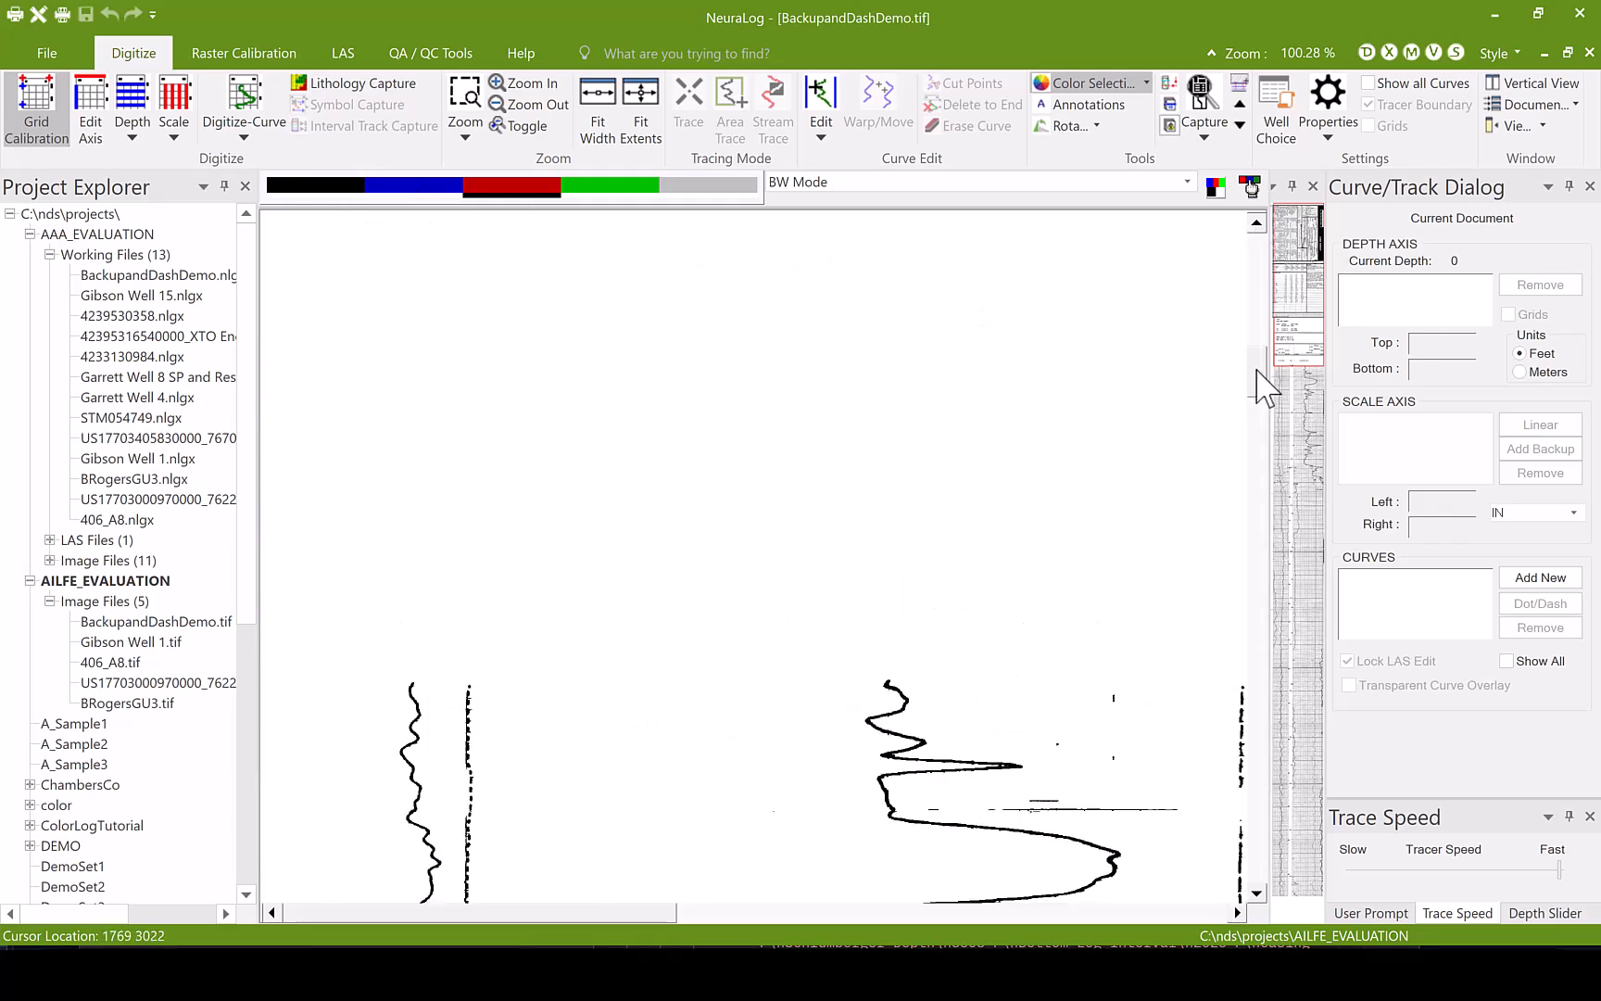
drag(1259, 429, 1251, 395)
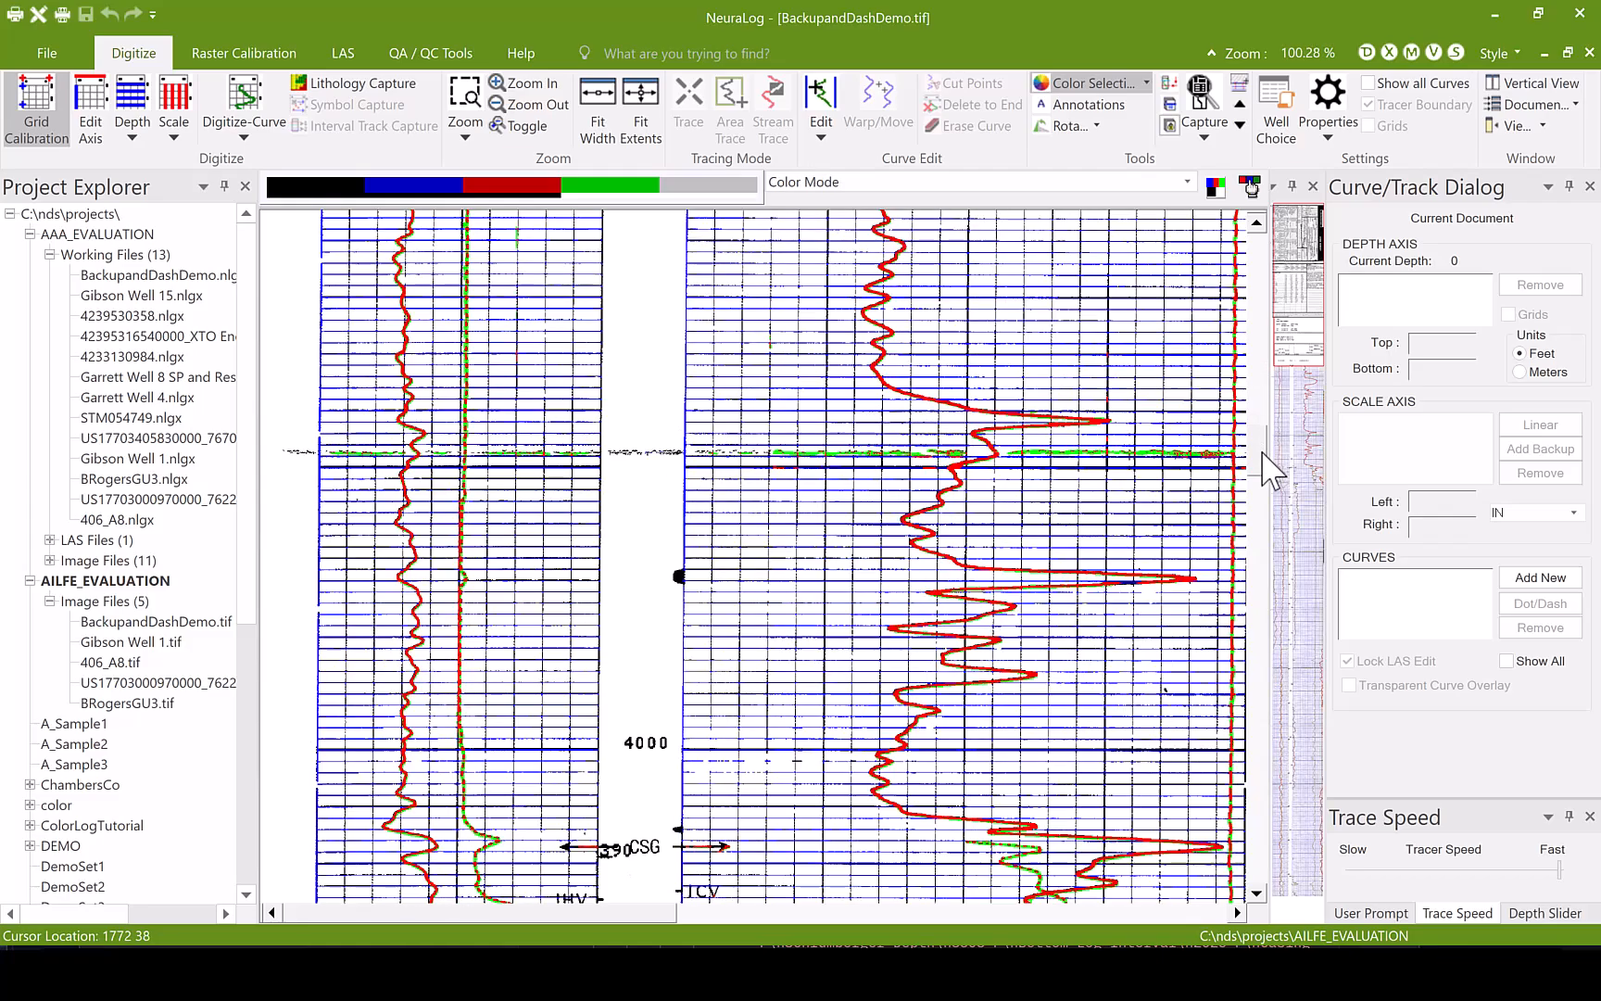
mouse_move(1265, 464)
mouse_down()
mouse_move(1269, 482)
mouse_move(1257, 444)
mouse_up()
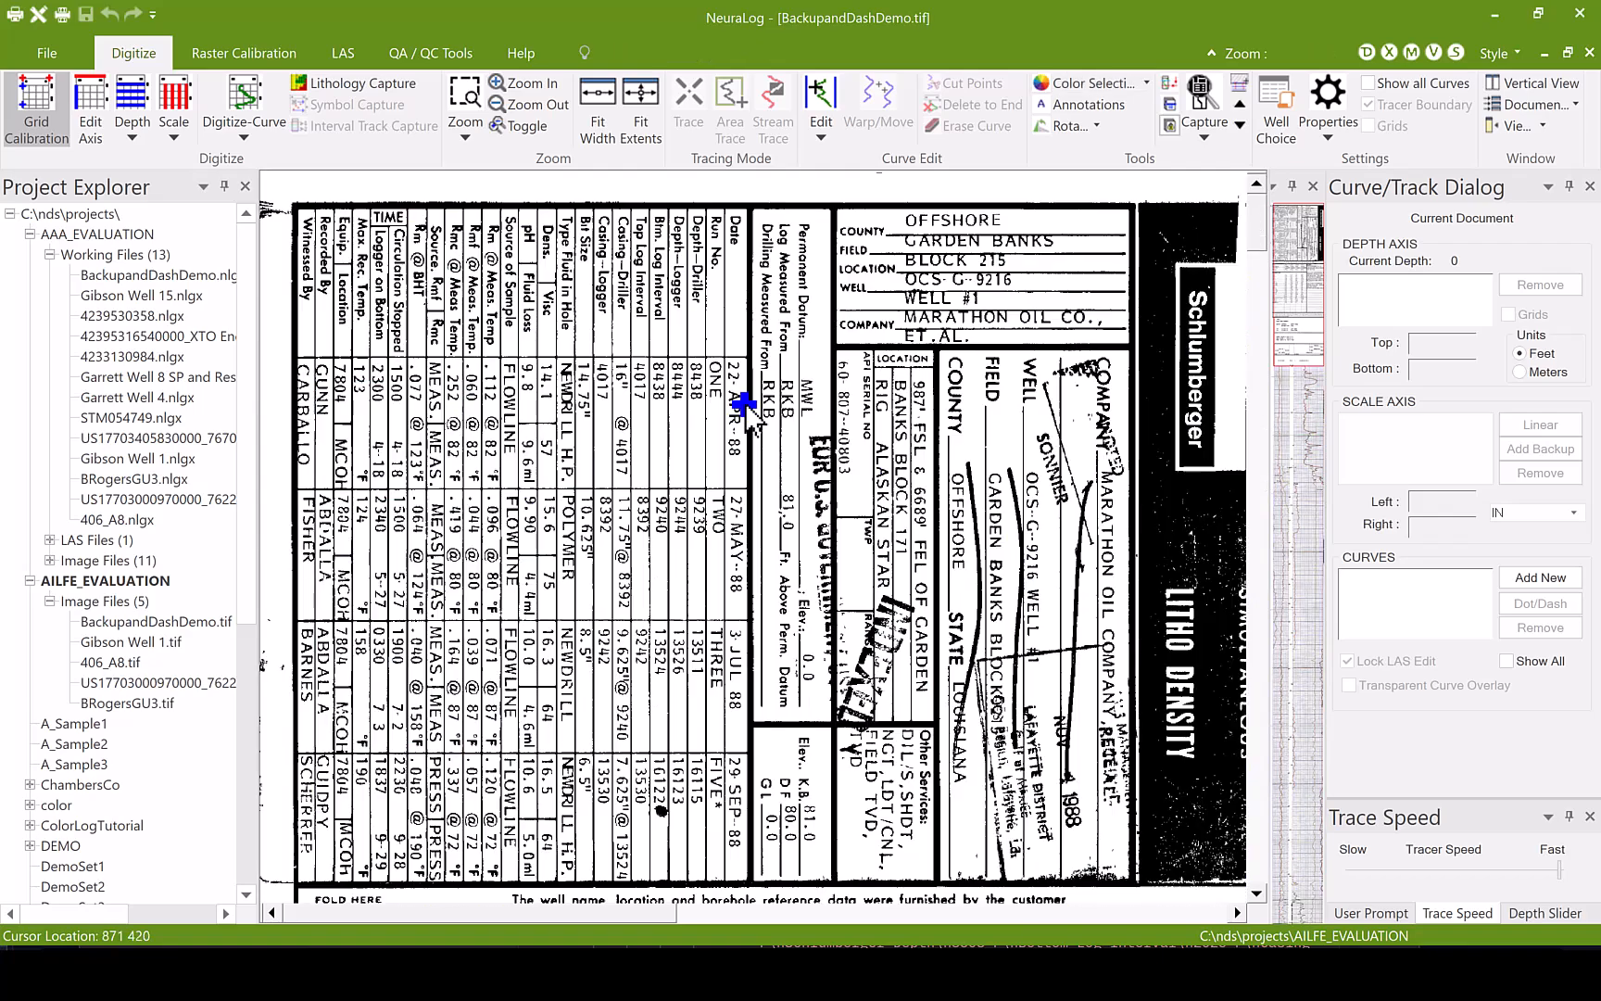
- Run AILFE on the BackupandDashDemo.tif log image and display the extracted features with Color Selection in Color Mode
right_click(747, 409)
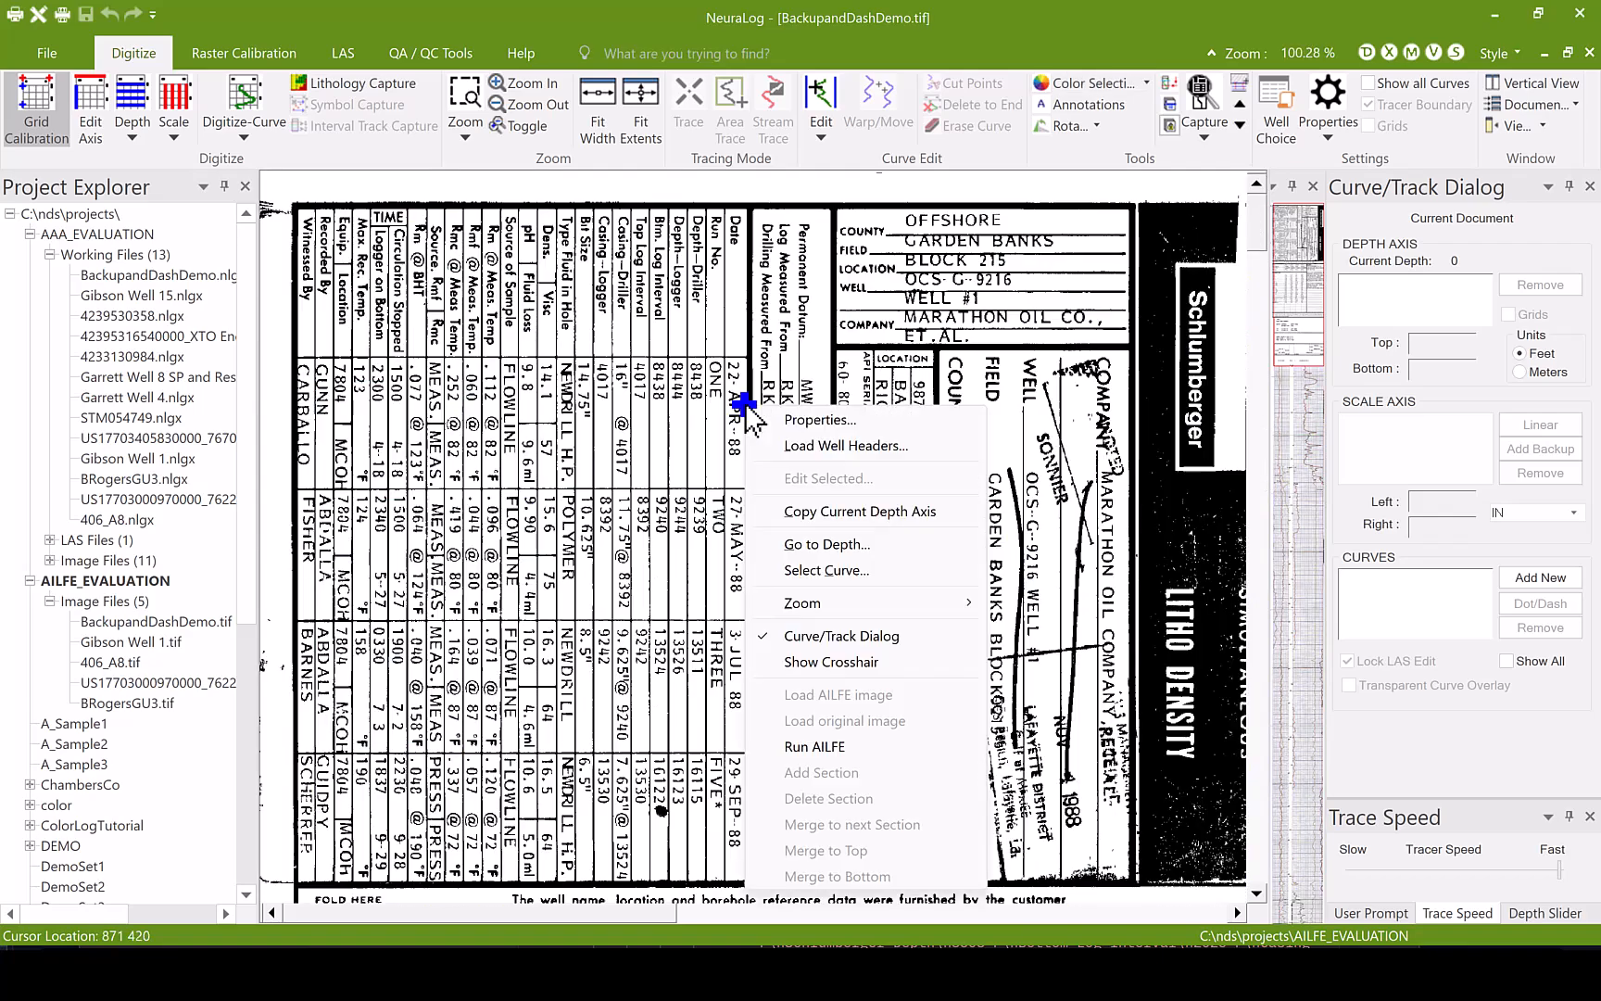
click(870, 746)
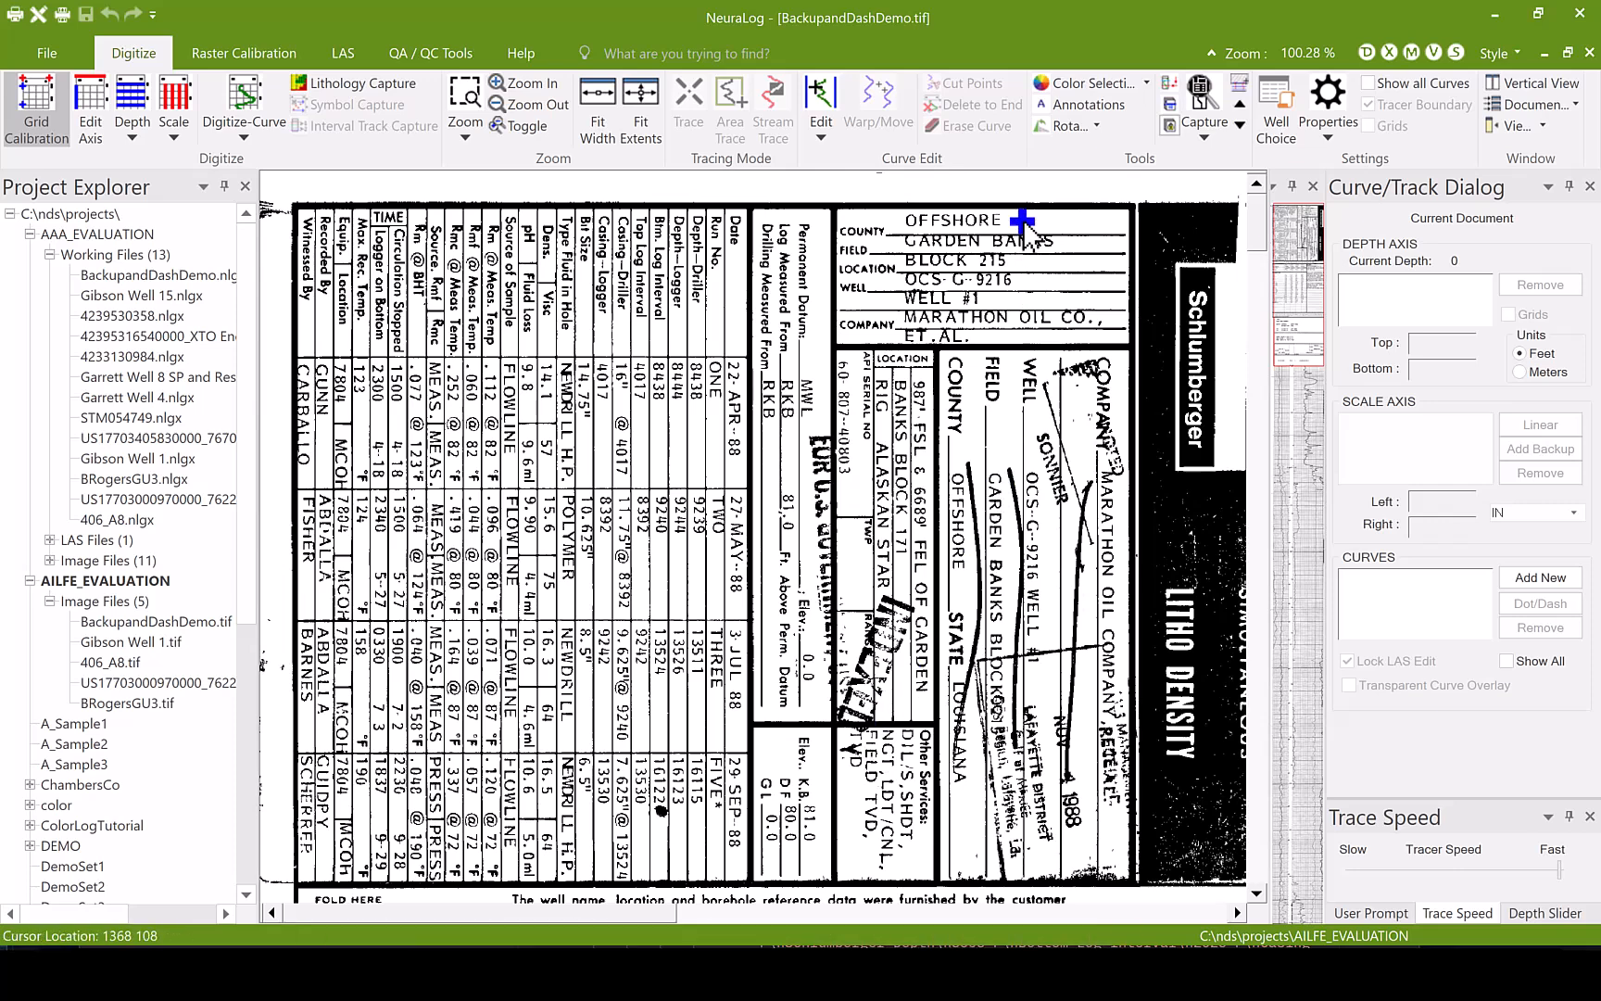
click(1040, 83)
click(1250, 187)
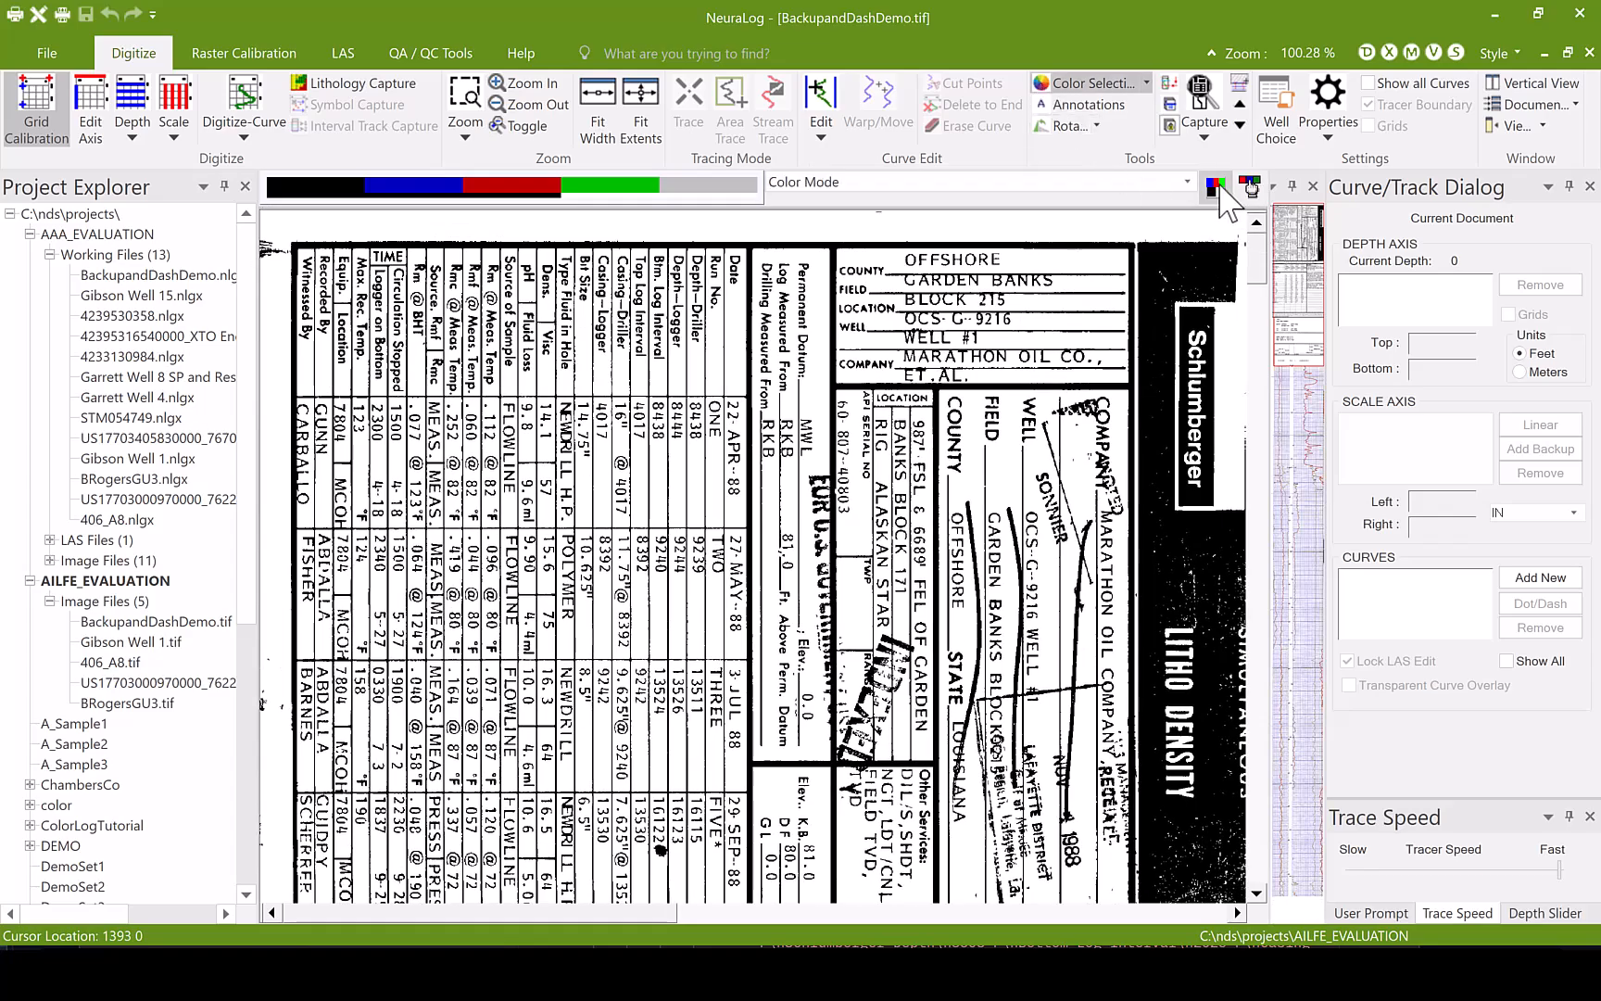
- Switch the log section below the header to BW mode and isolate the red curve layer, comparing it with the green layer added
drag(1254, 254, 1248, 379)
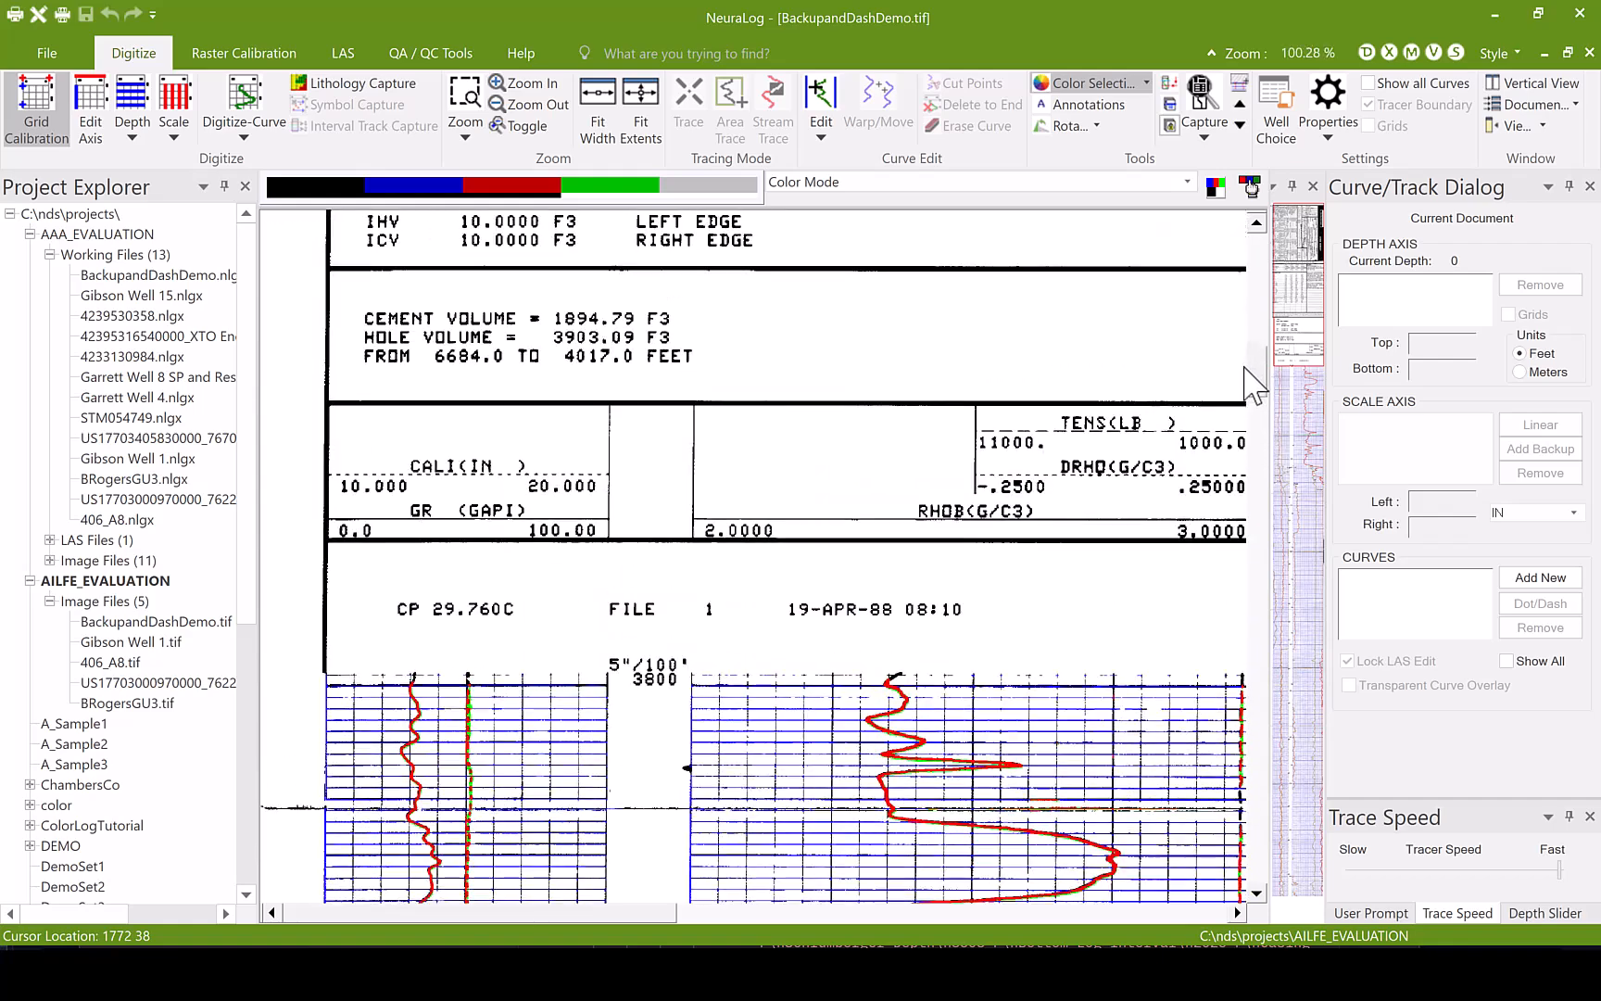
click(1216, 189)
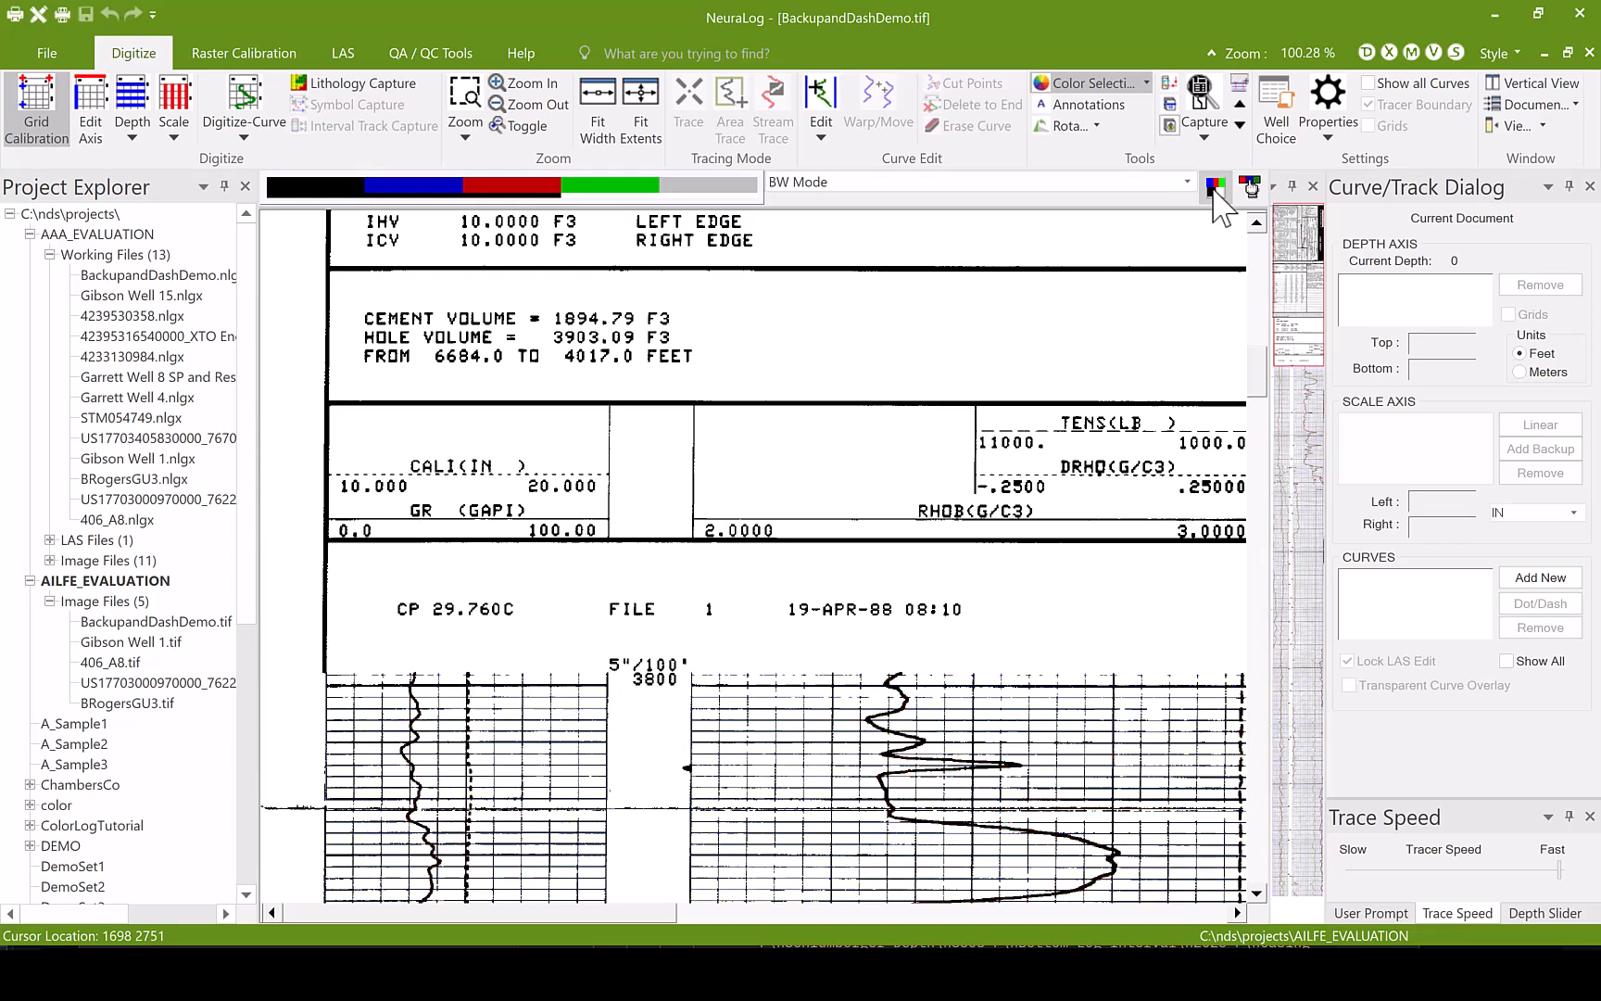
click(307, 189)
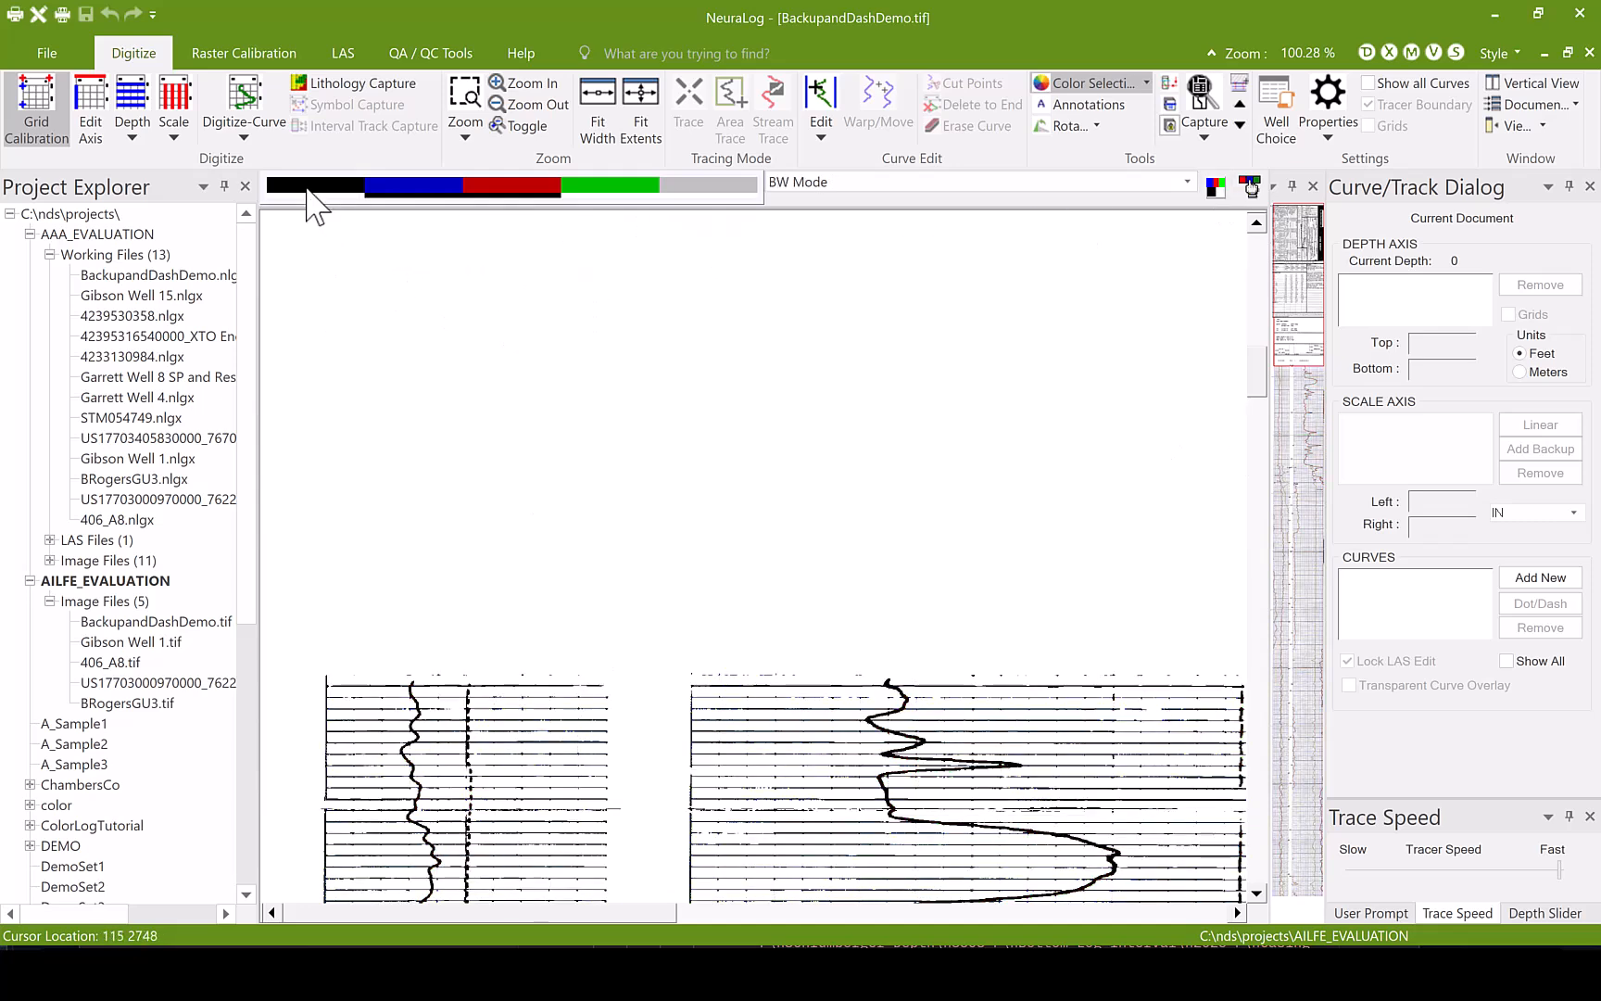
click(417, 190)
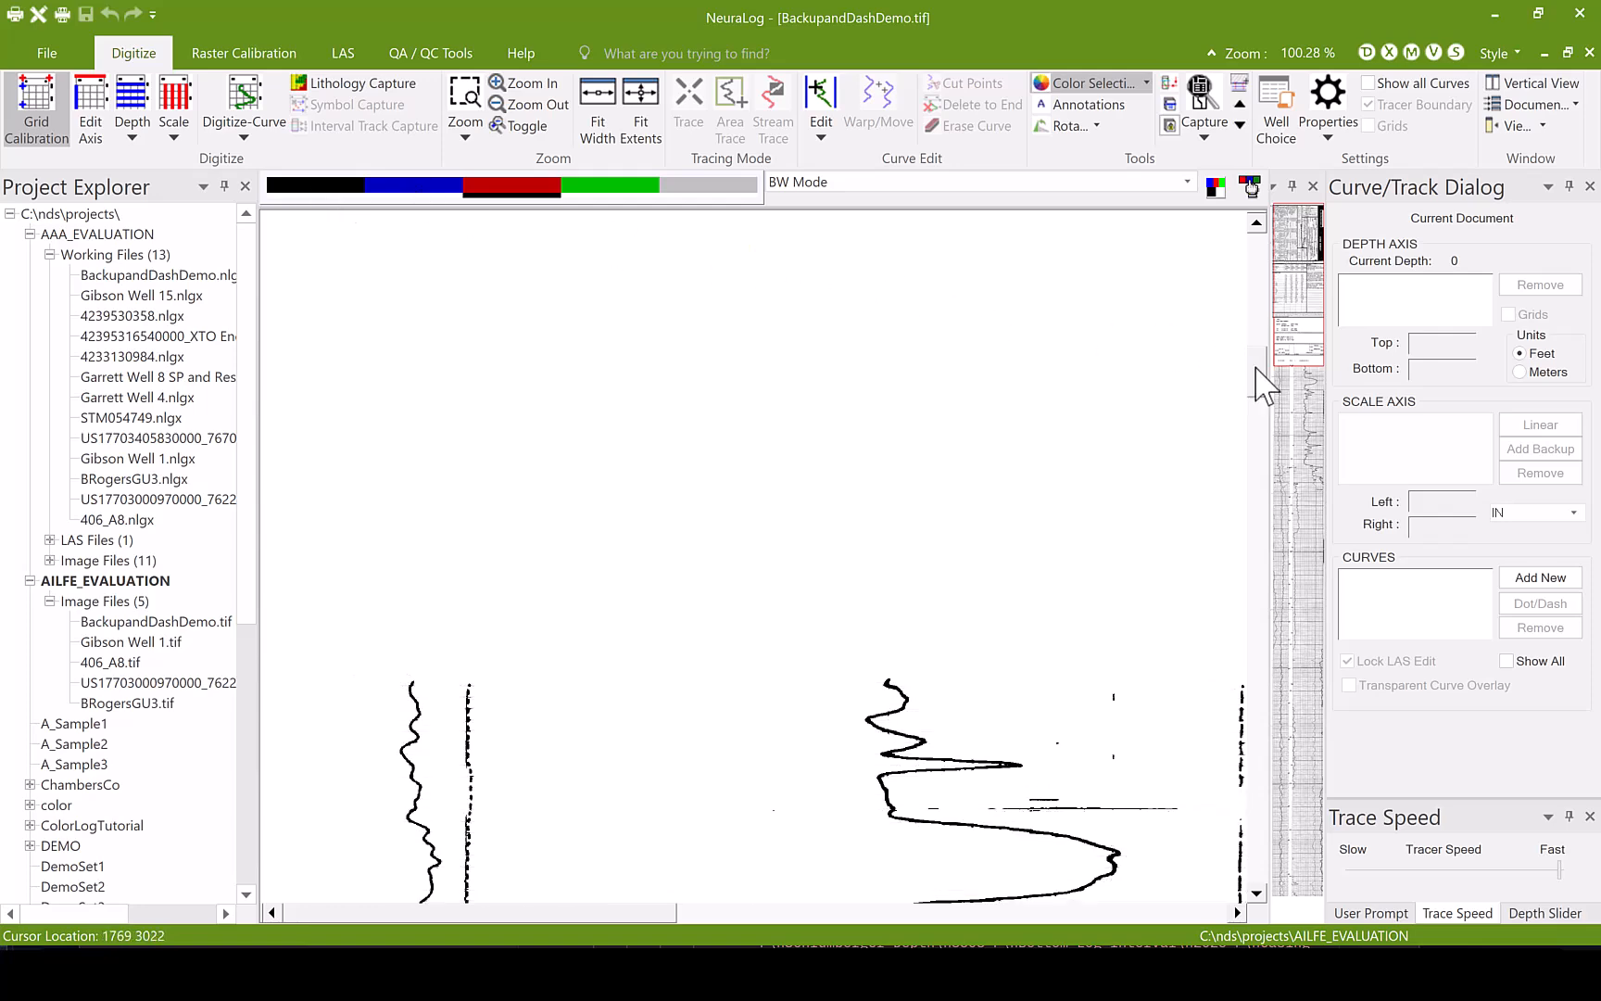
mouse_move(1256, 366)
mouse_down()
mouse_move(1258, 429)
mouse_move(1252, 396)
mouse_up()
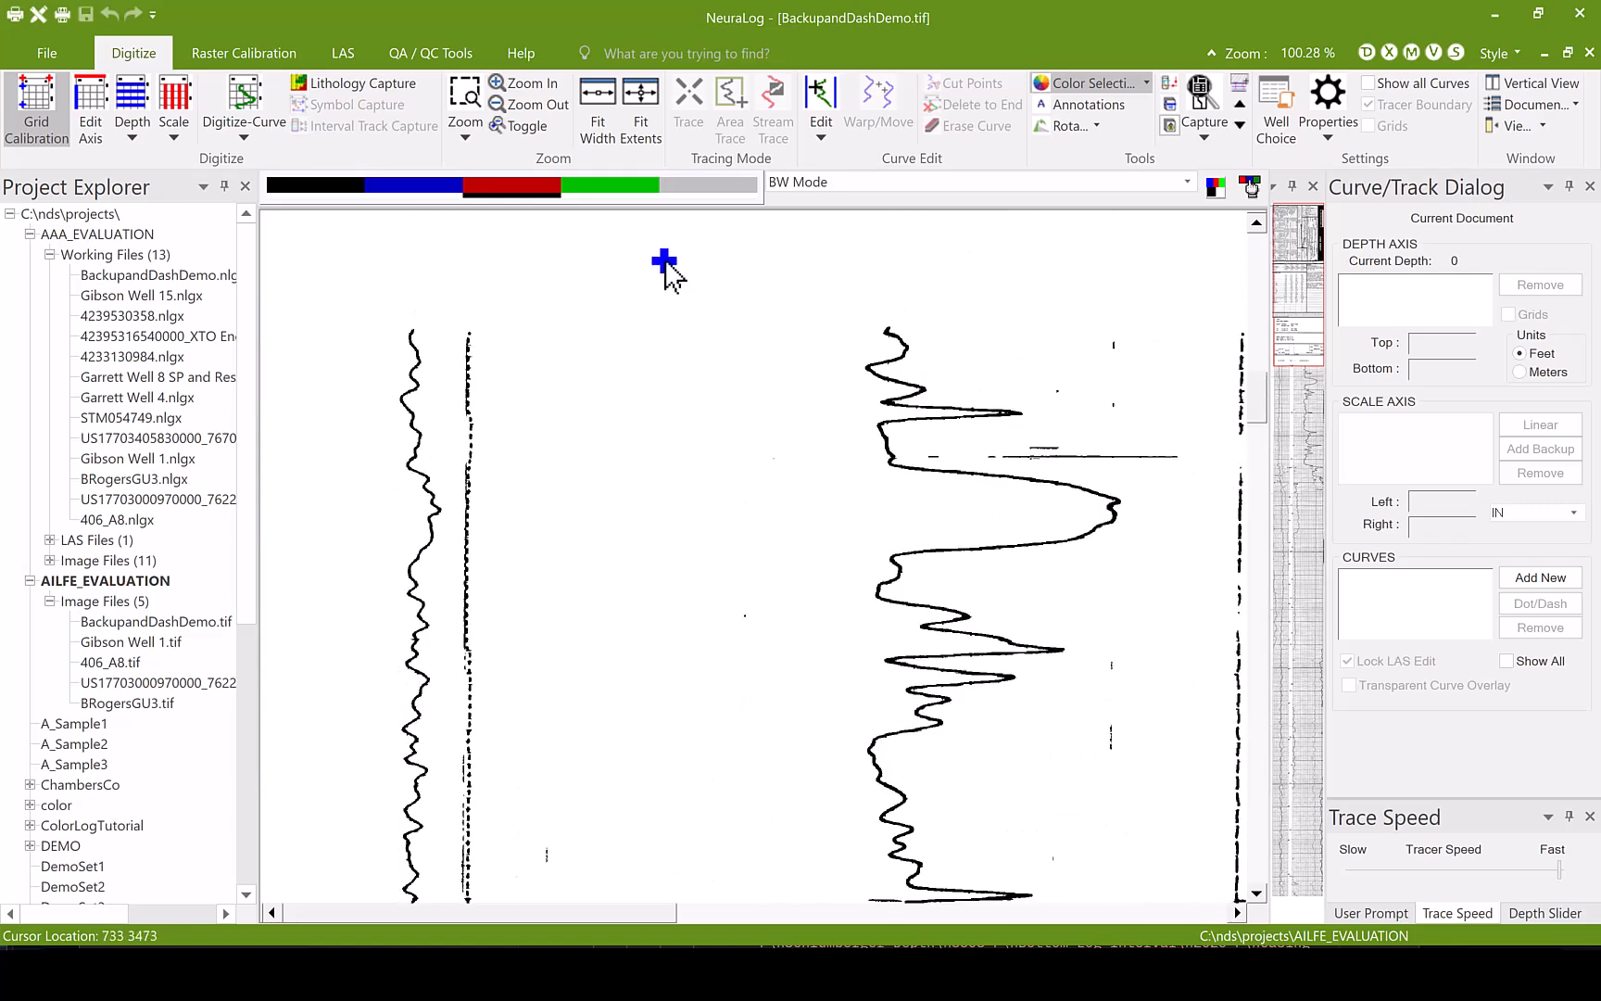
click(626, 190)
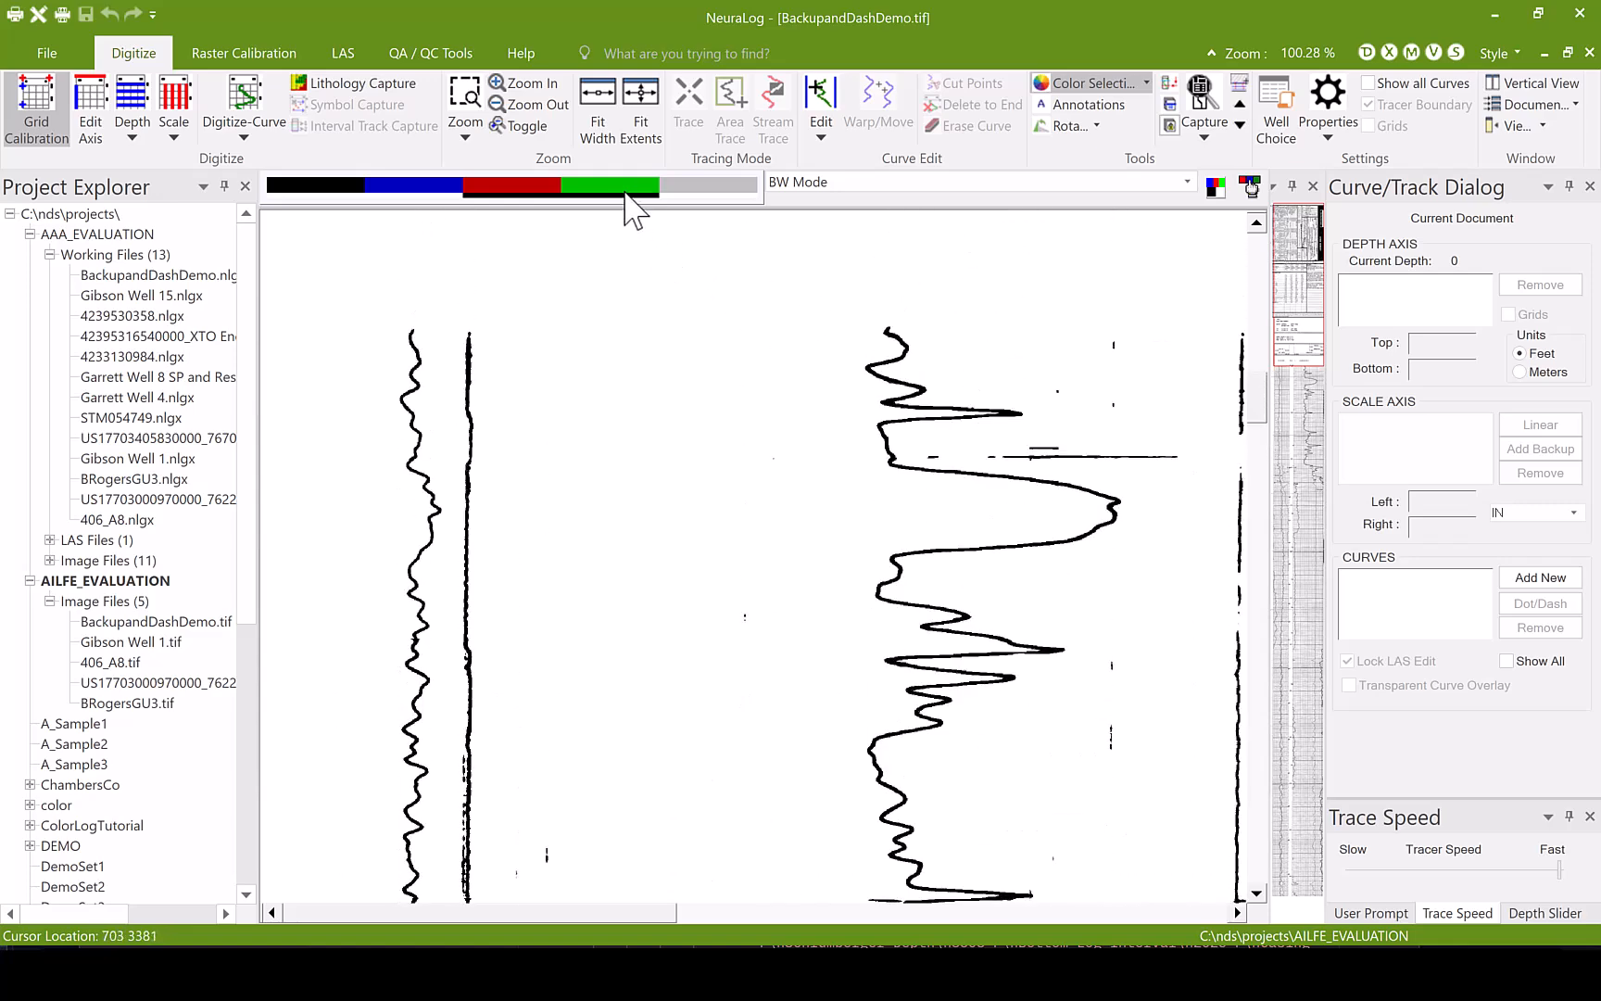
click(626, 192)
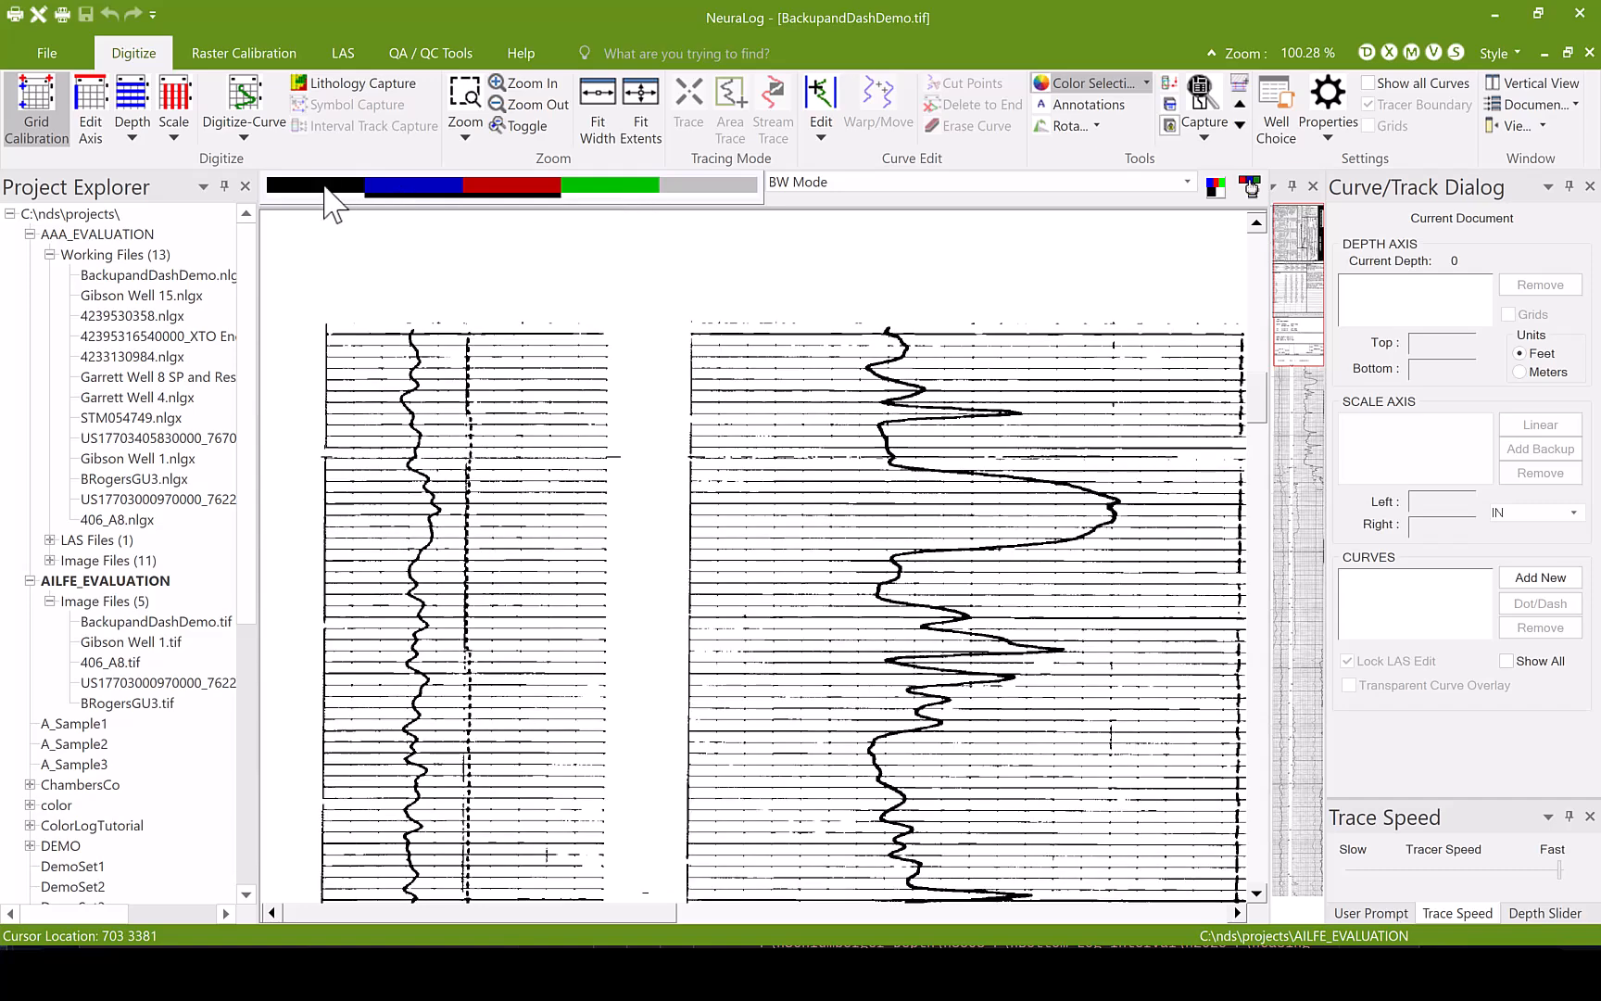
- Define the depth axis along the GR track's left edge with top depth 3800 and bottom depth 4000 feet
click(323, 333)
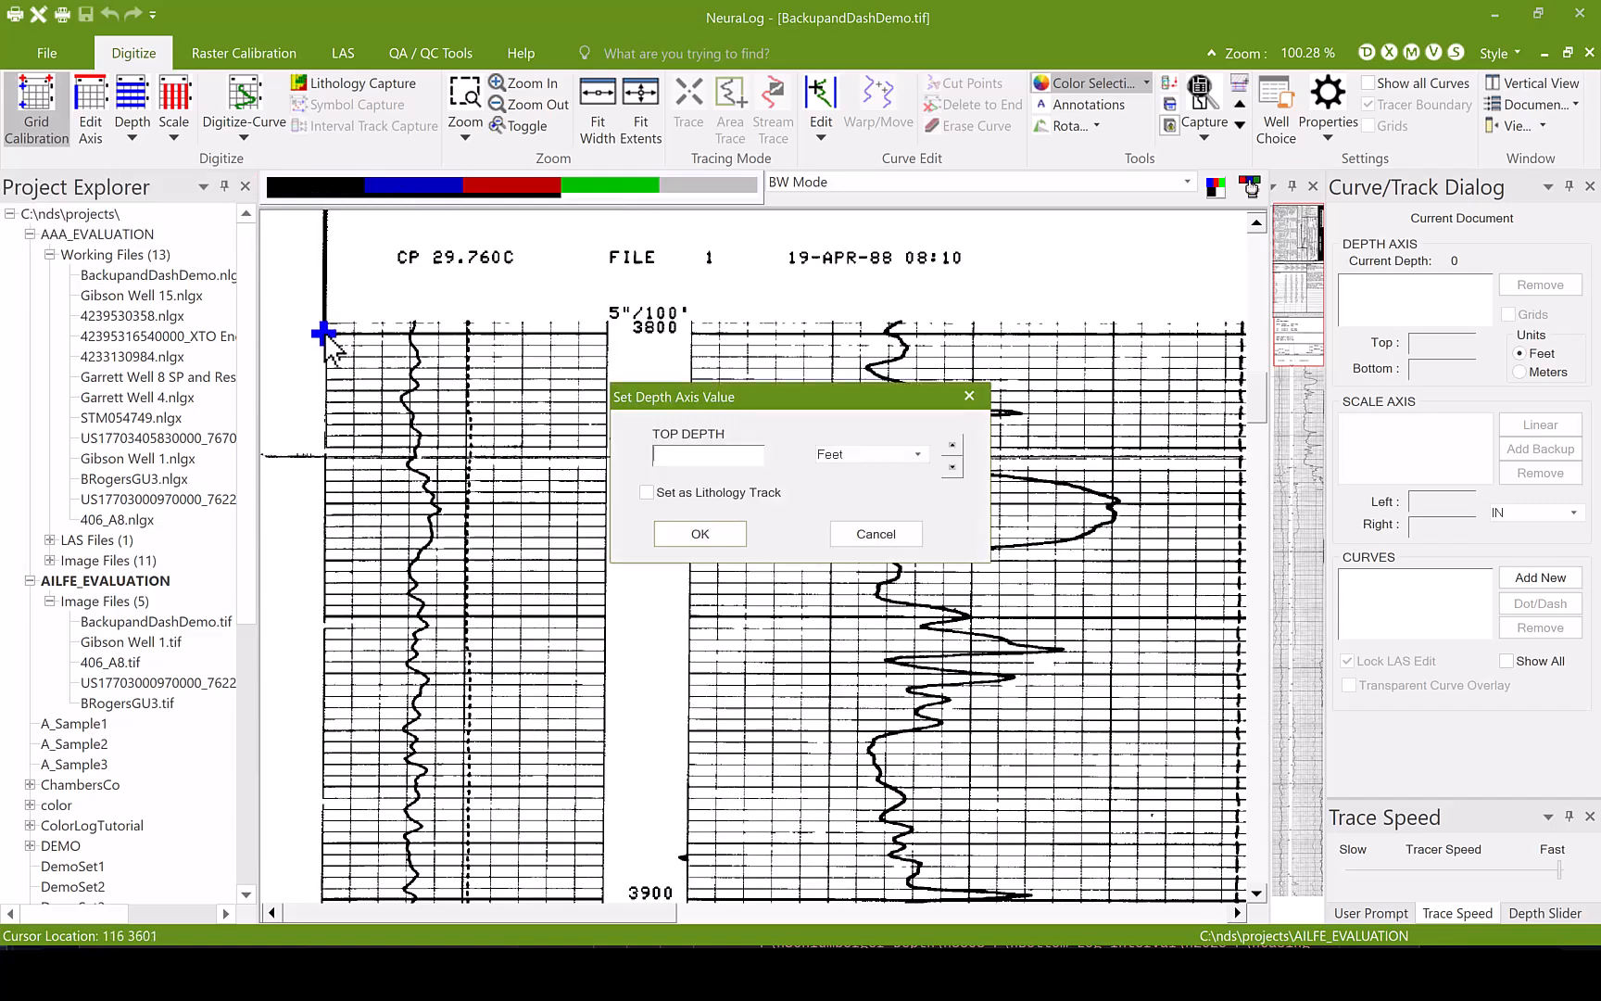
click(699, 534)
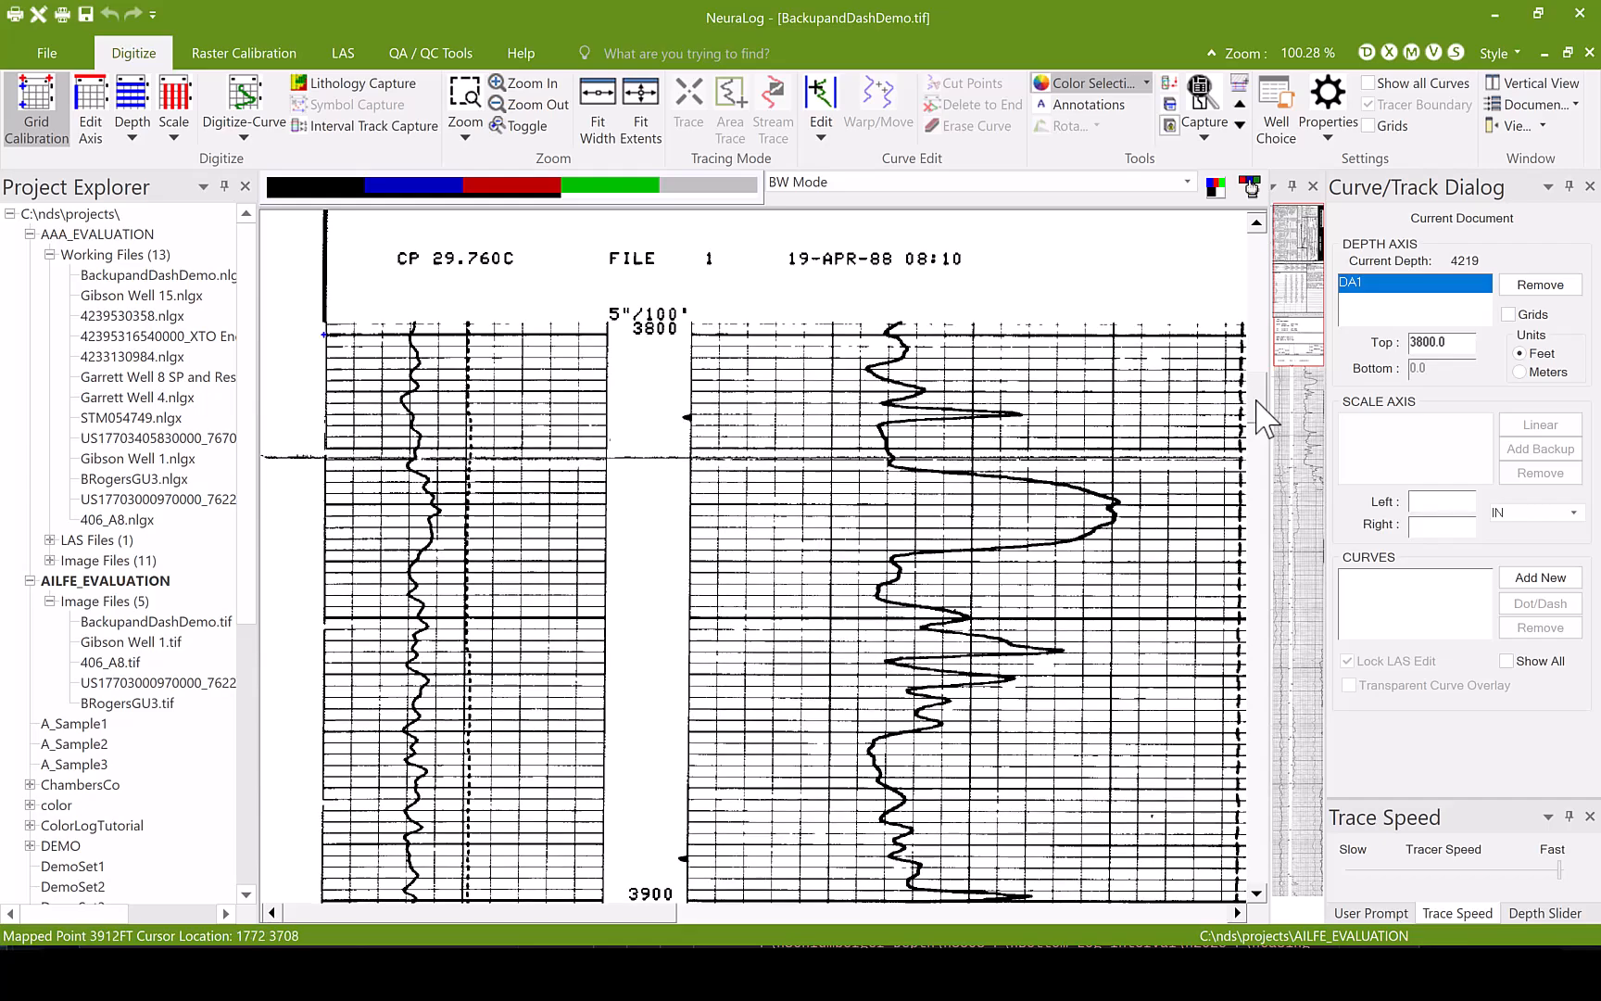
scroll(1257, 411, down, 5)
click(316, 793)
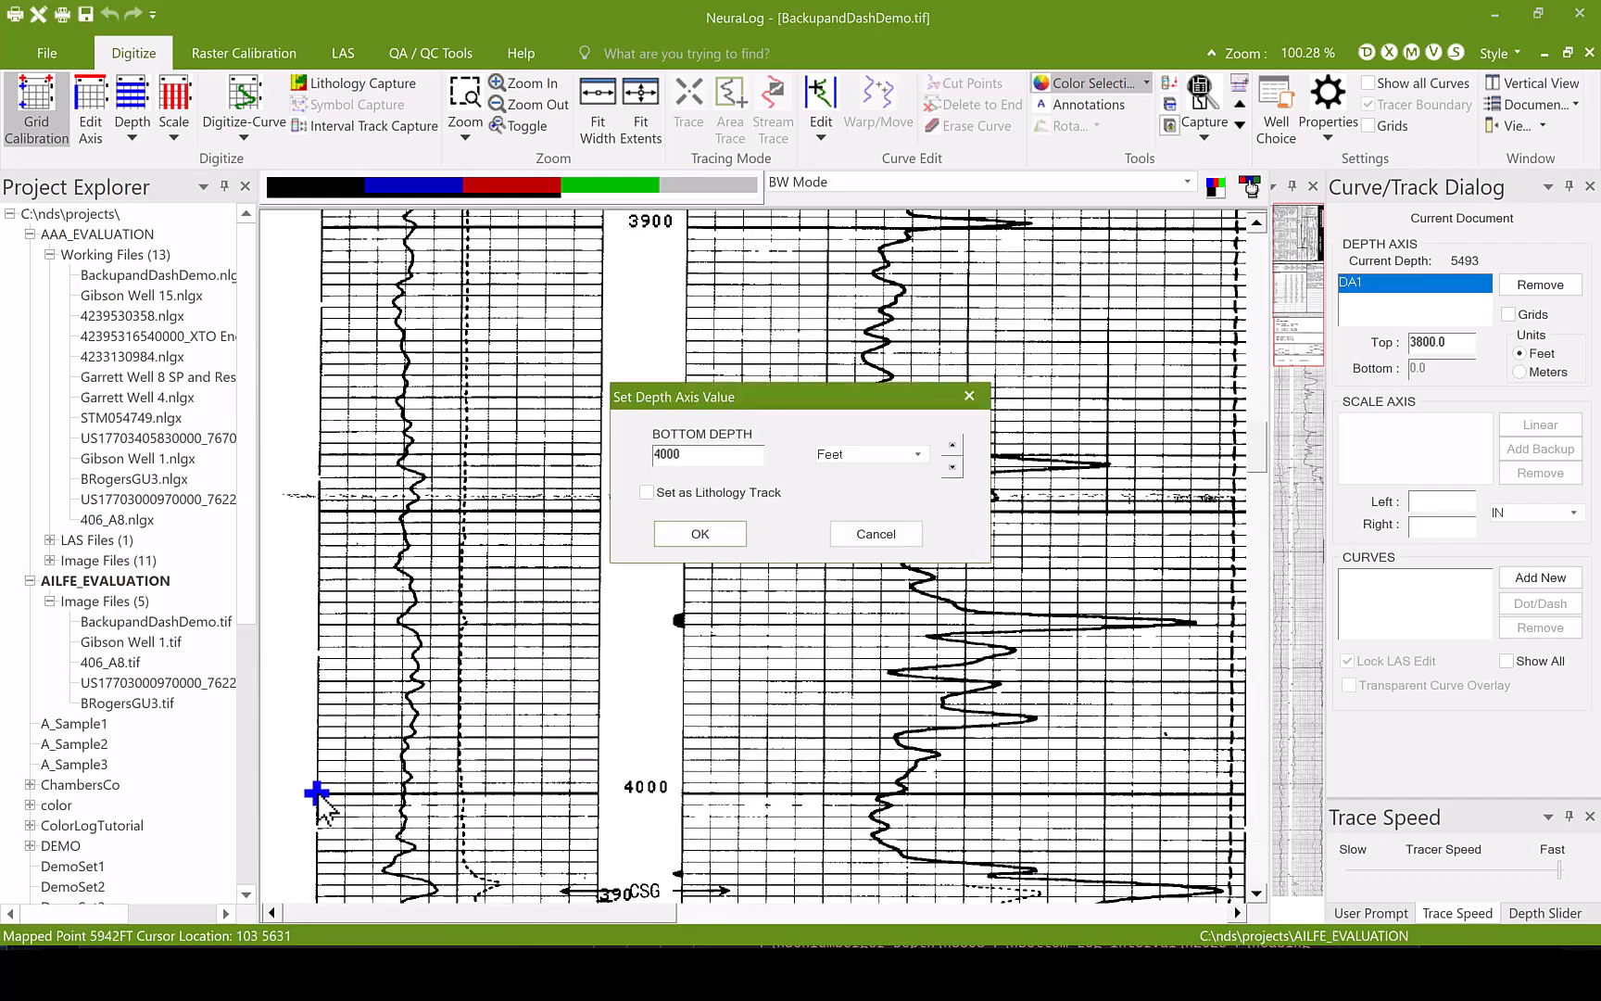
text(4000)
click(702, 535)
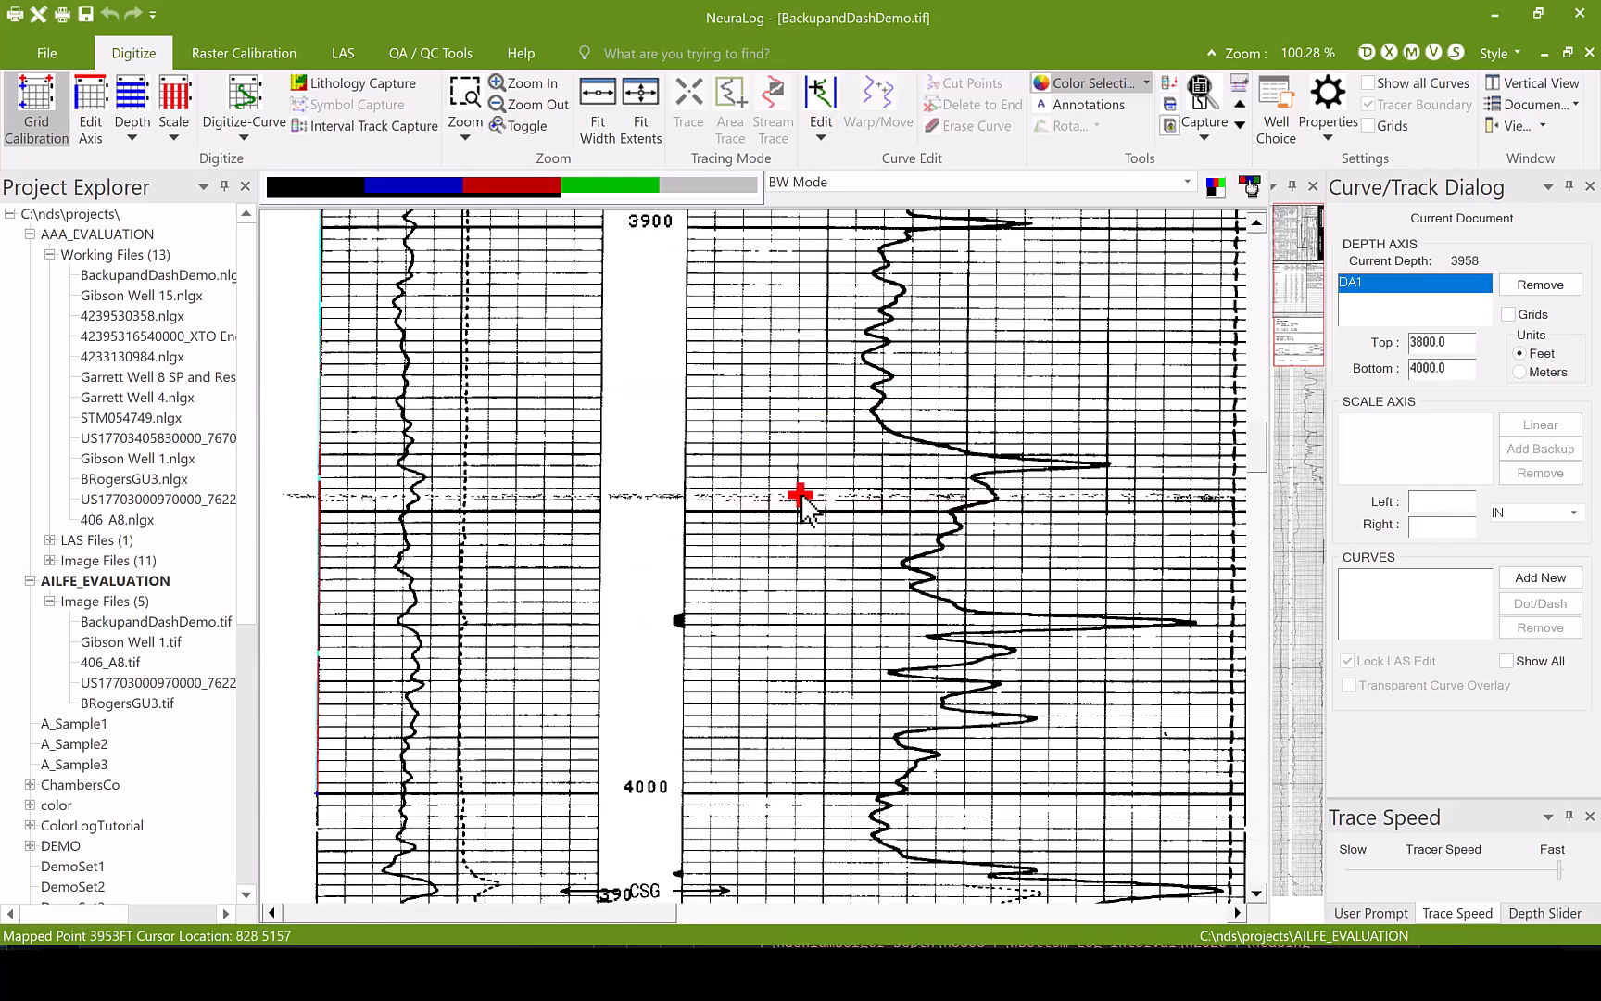
- Define the scale axis across the GR (GAPI) header with a left value of 0, a right value of 100 and % units
click(1291, 371)
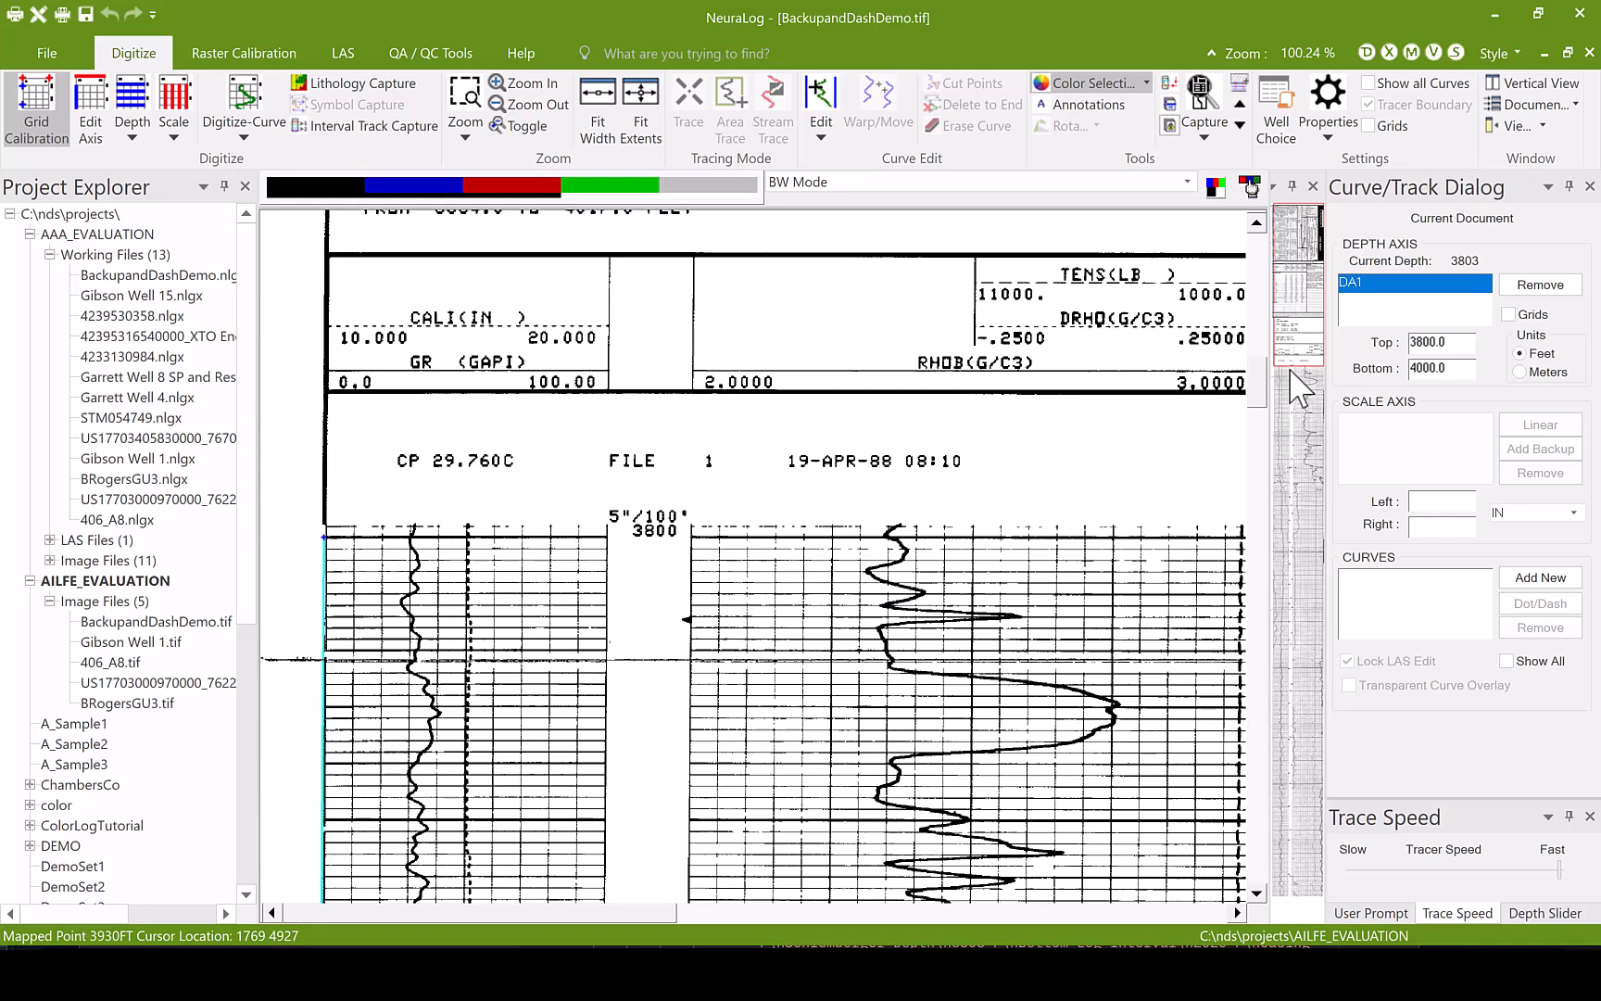
click(331, 380)
text(0)
click(699, 534)
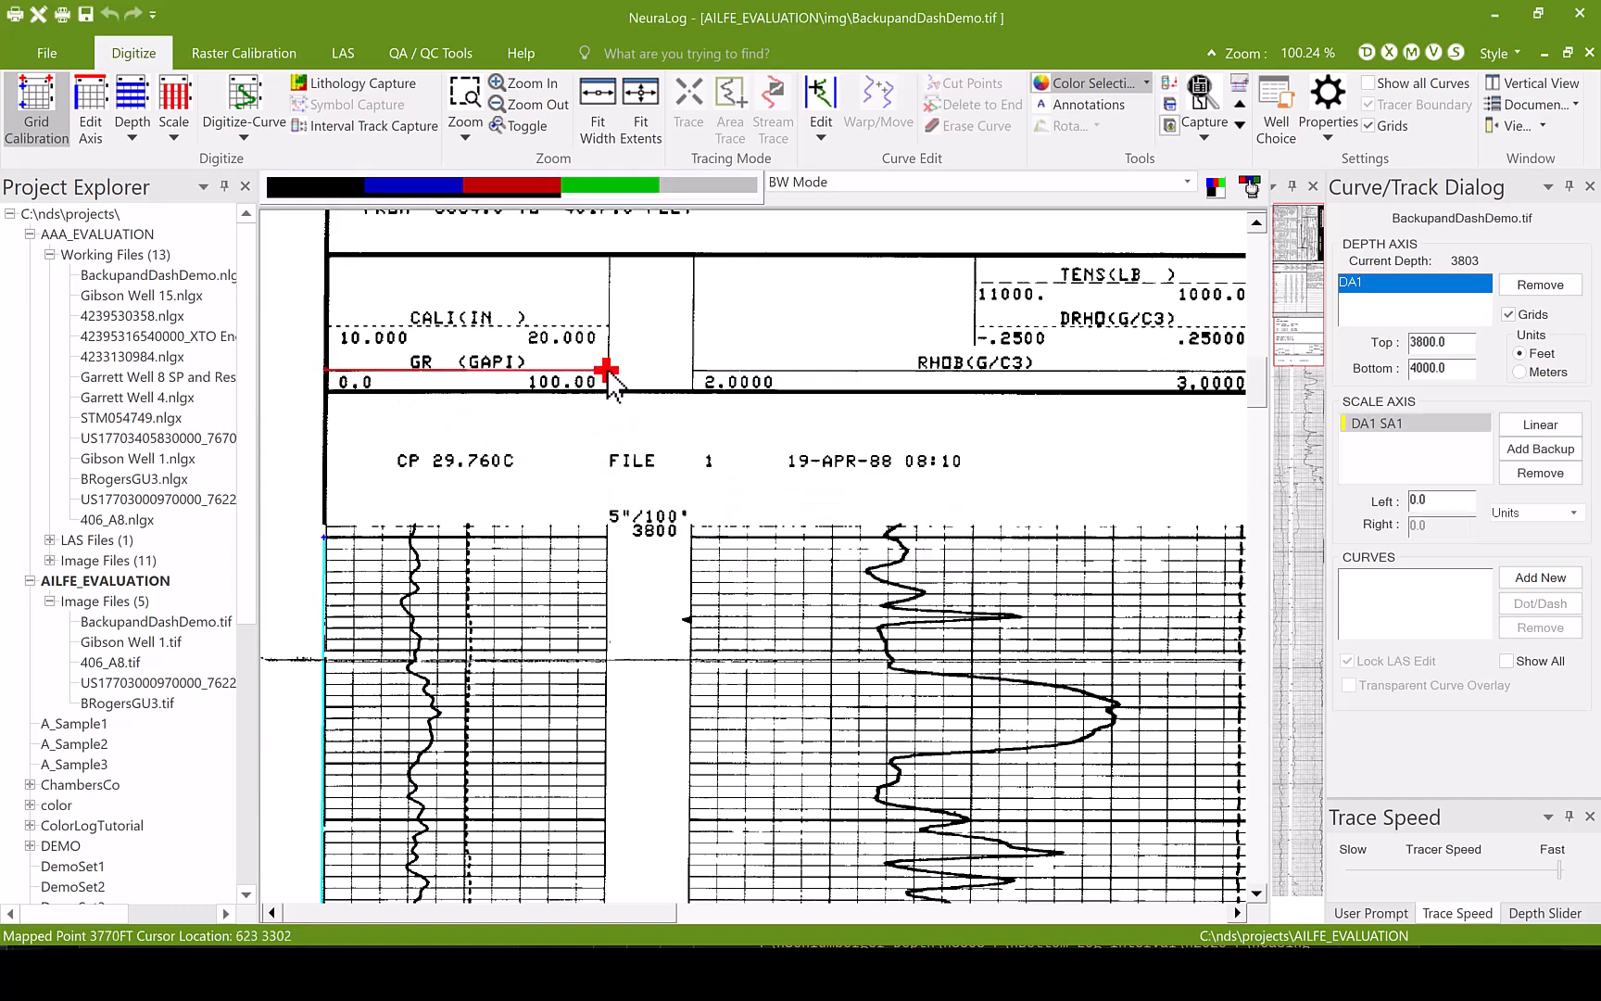
click(608, 378)
text(100)
click(920, 492)
click(857, 567)
click(699, 534)
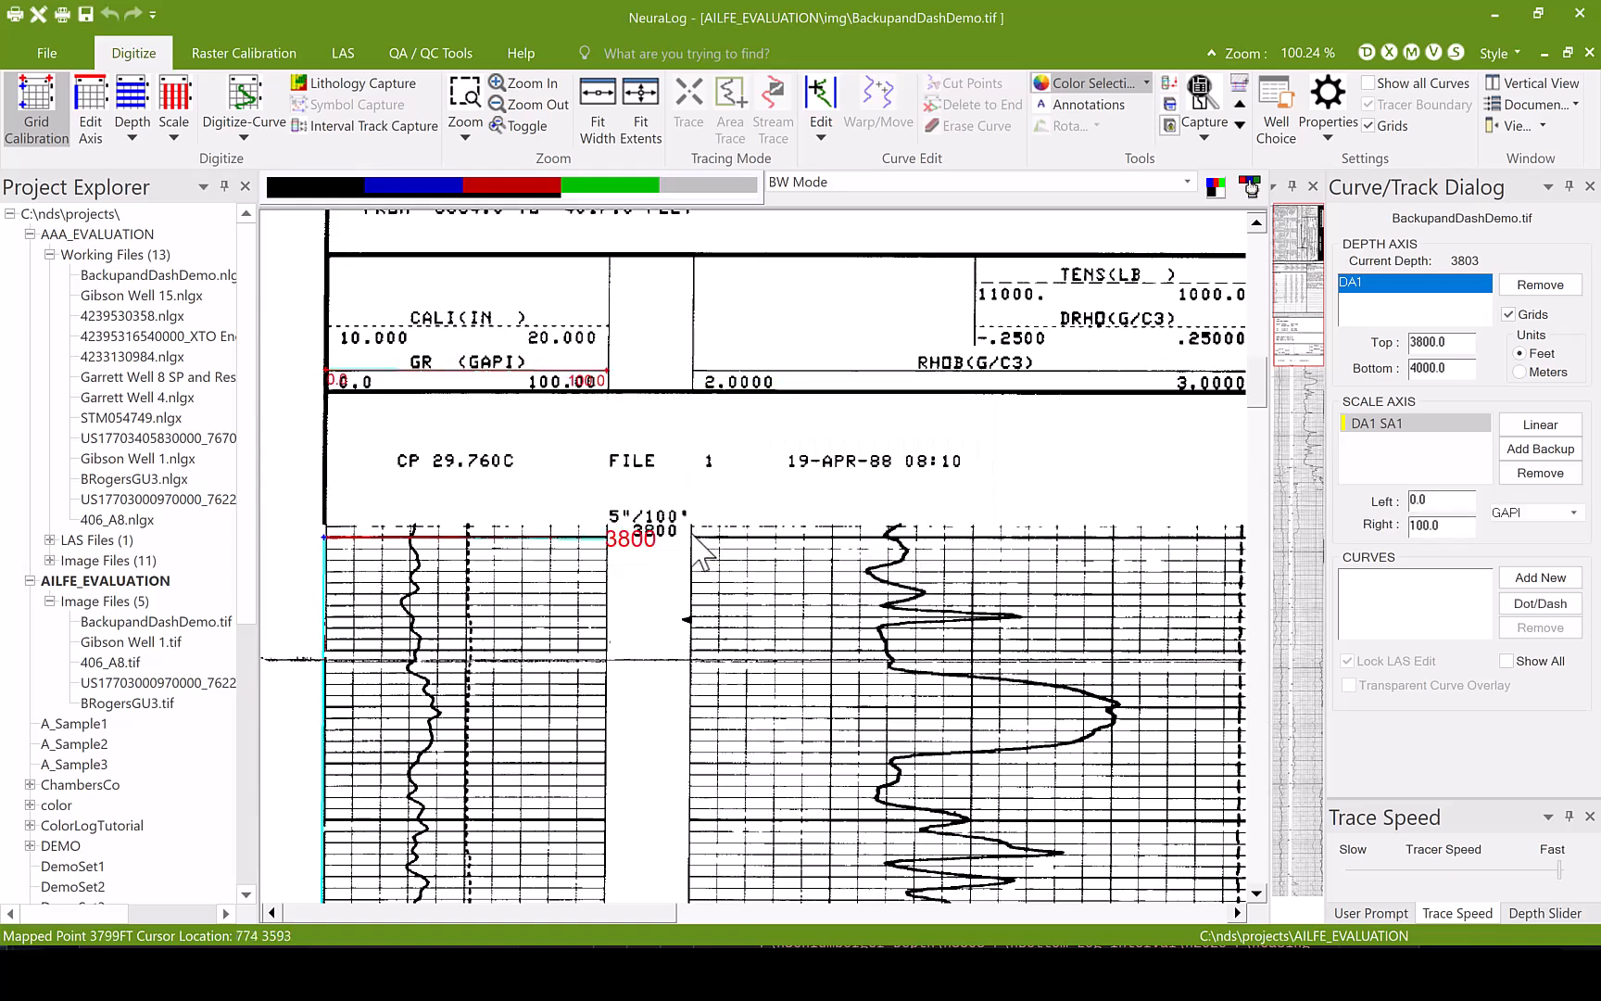
- Capture the depth grid lines of the GR track at 2-foot intervals from 3800 down to 4000 feet
click(130, 102)
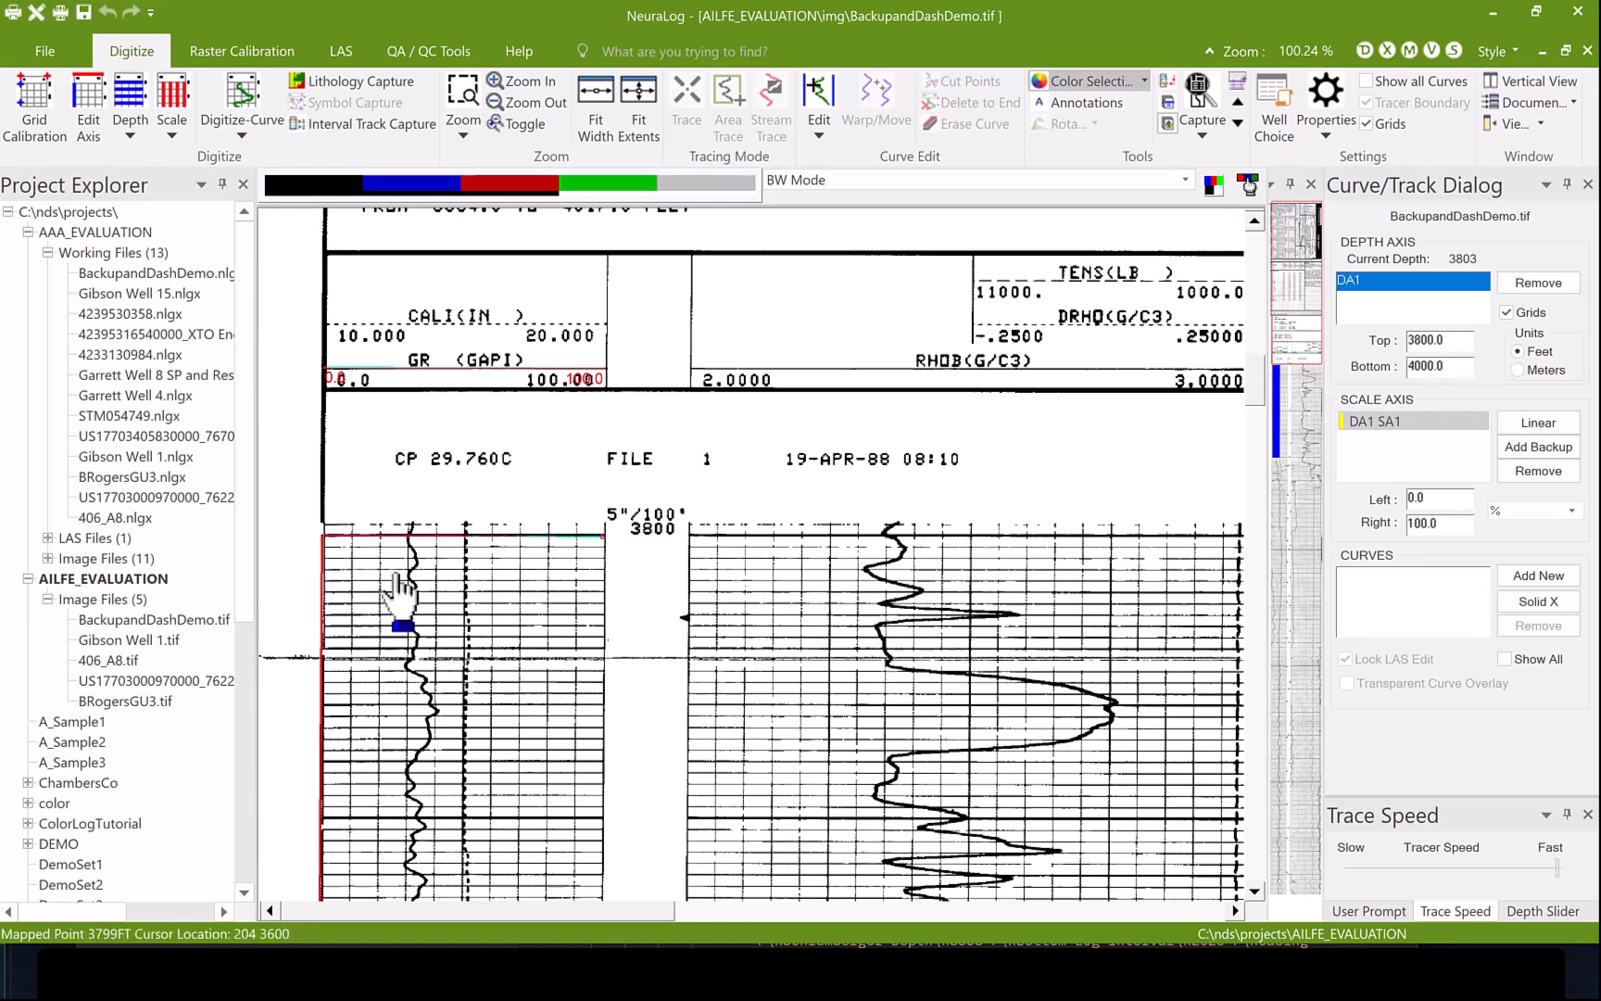
click(376, 546)
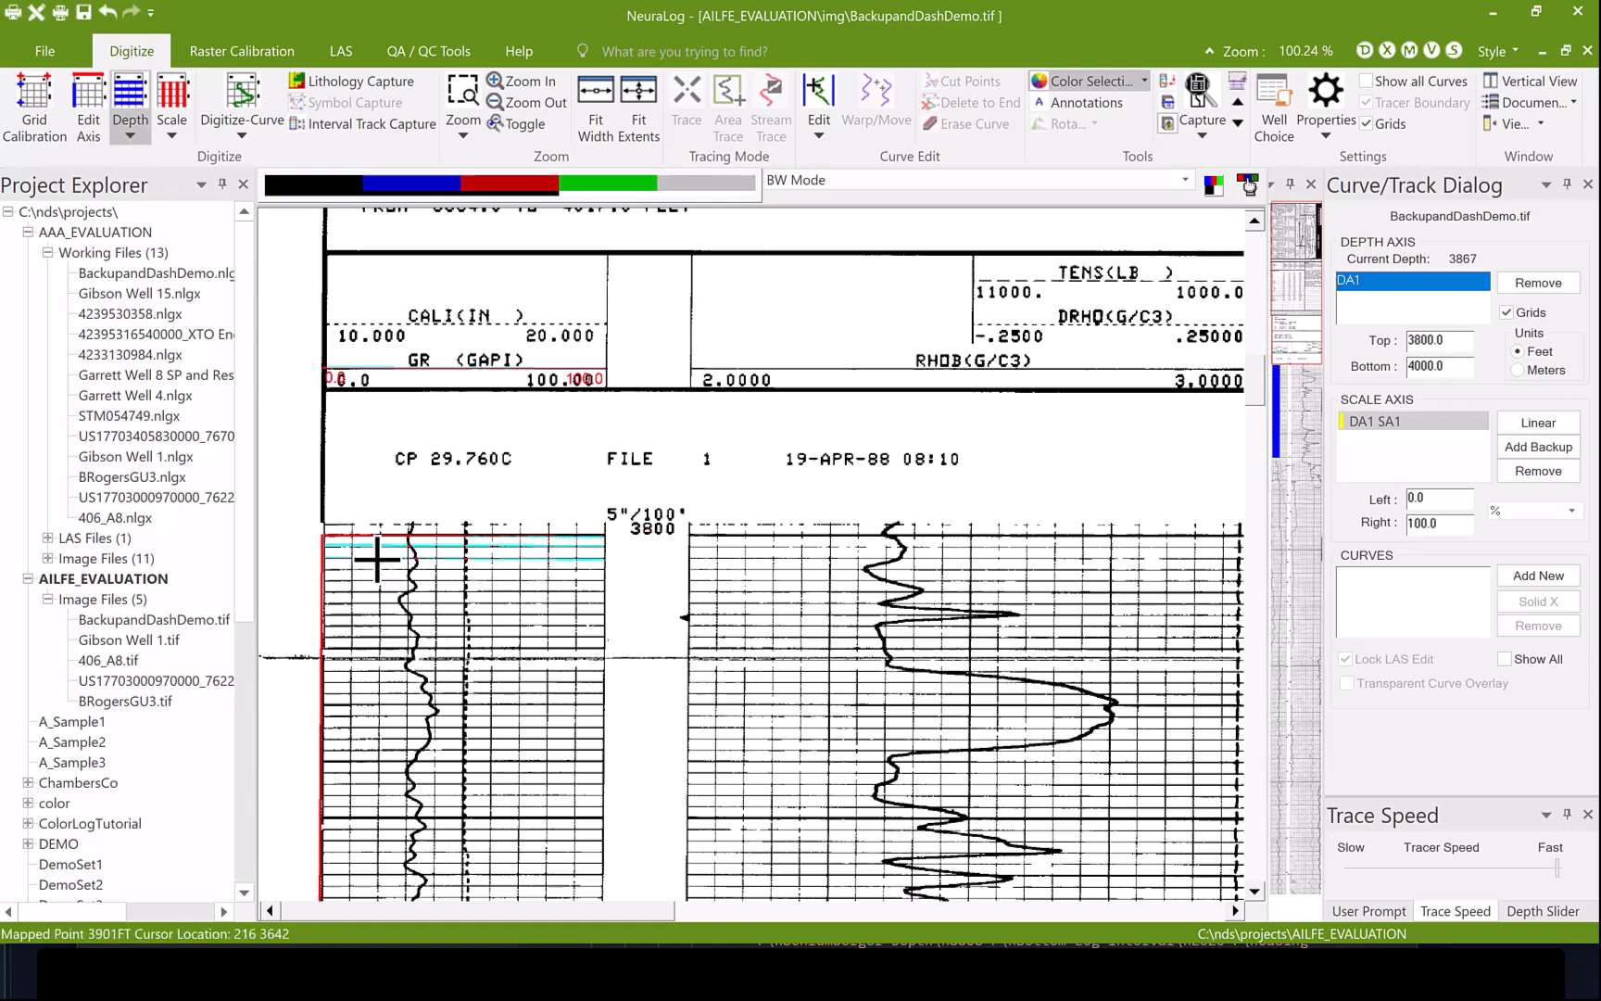
double_click(376, 559)
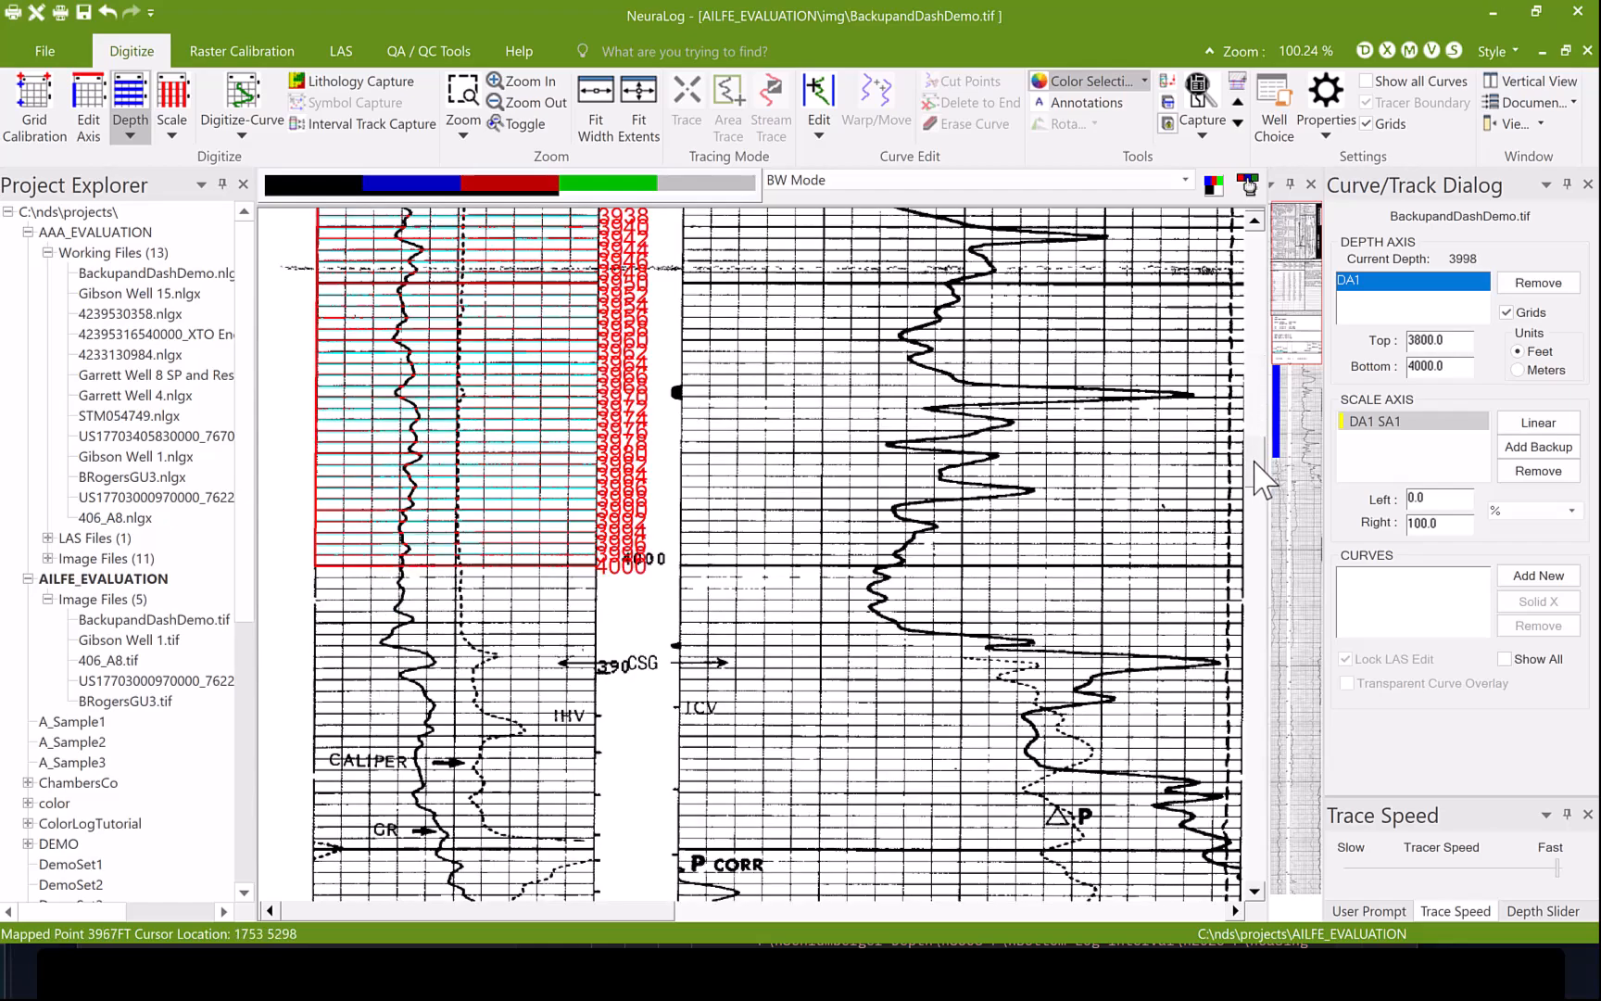
drag(1254, 460, 1247, 392)
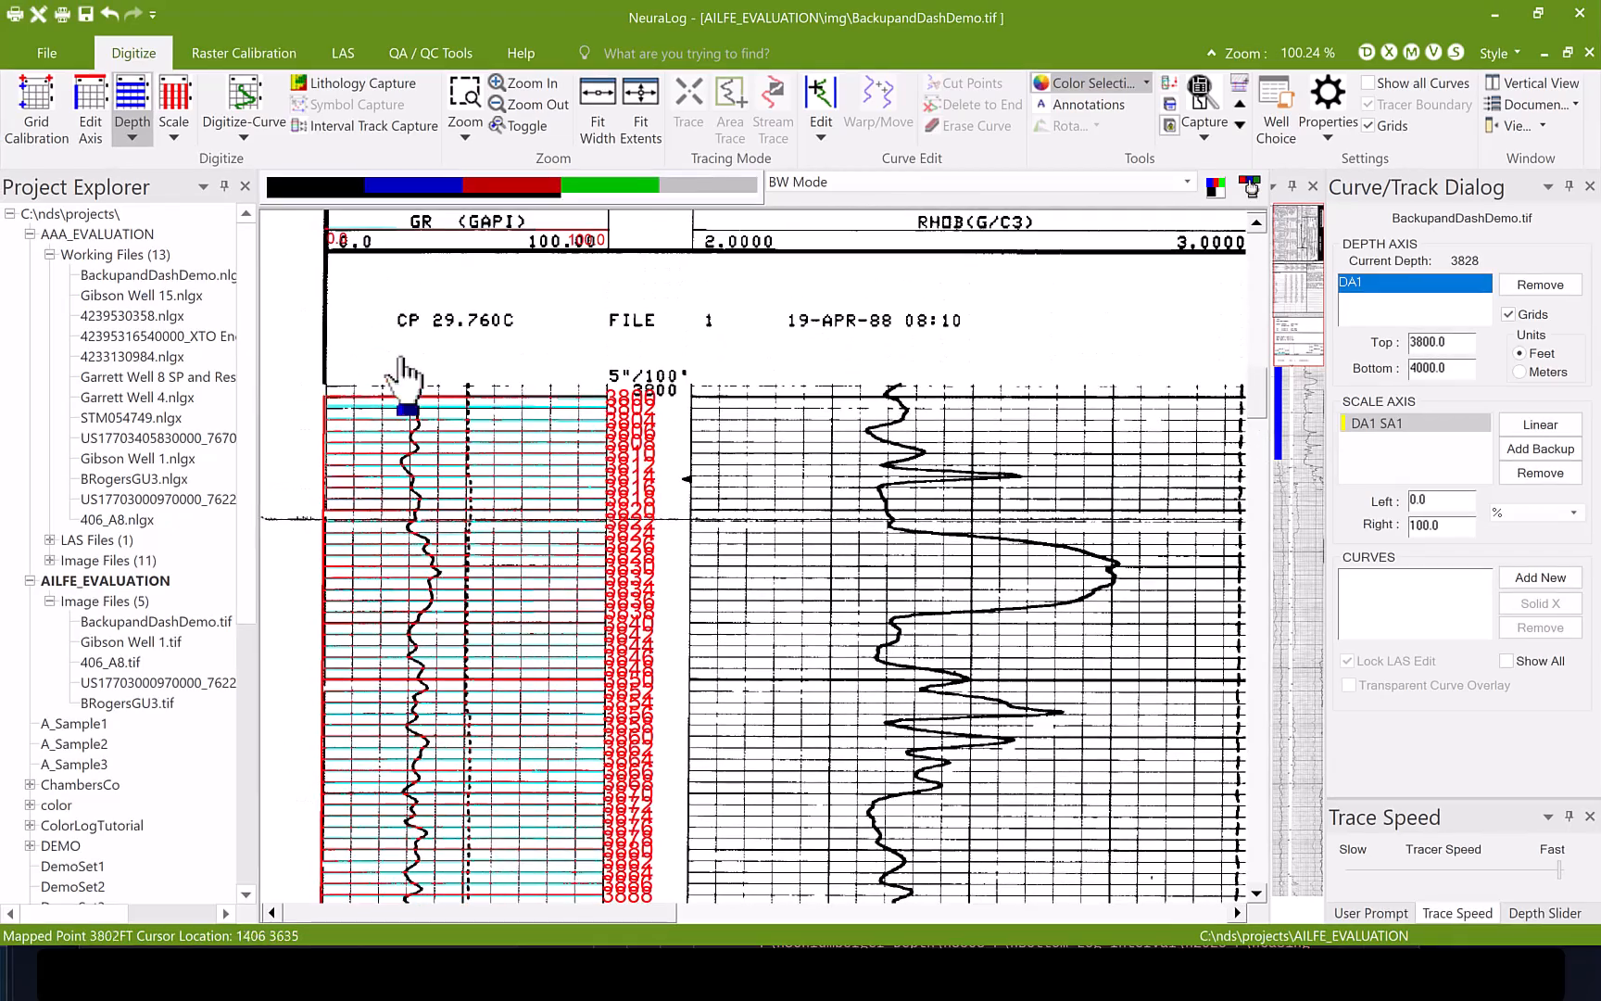
- Hide the log's color layers to check the captured depth grid lines on their own, and restore the layers
click(311, 193)
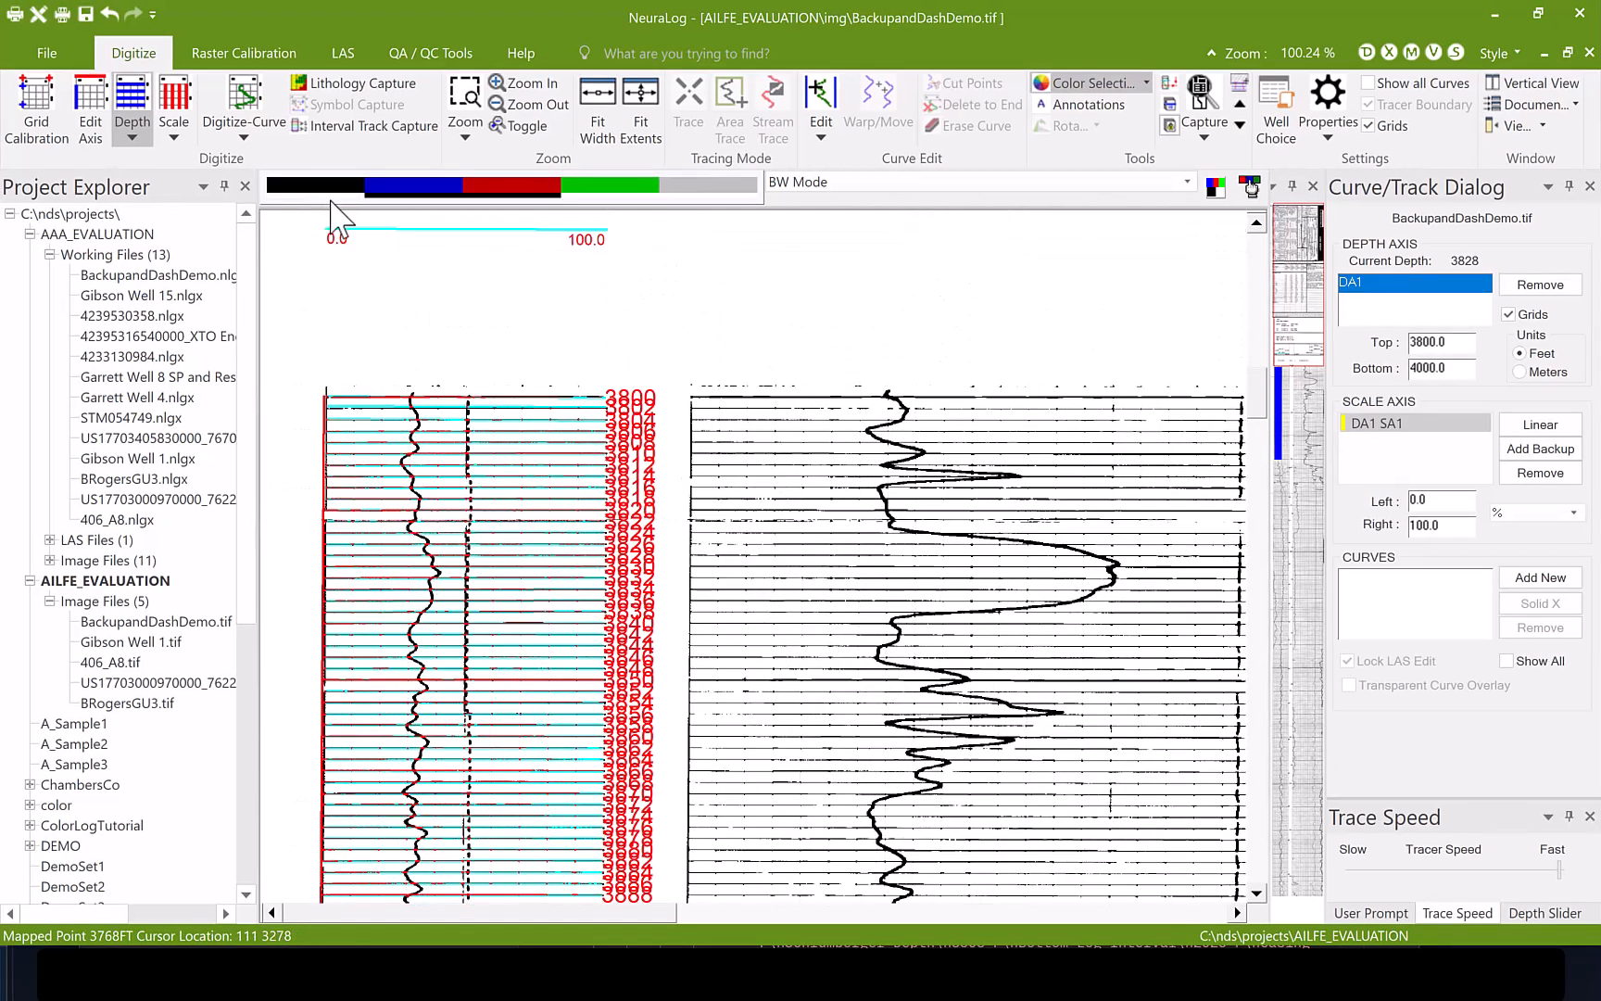
click(518, 192)
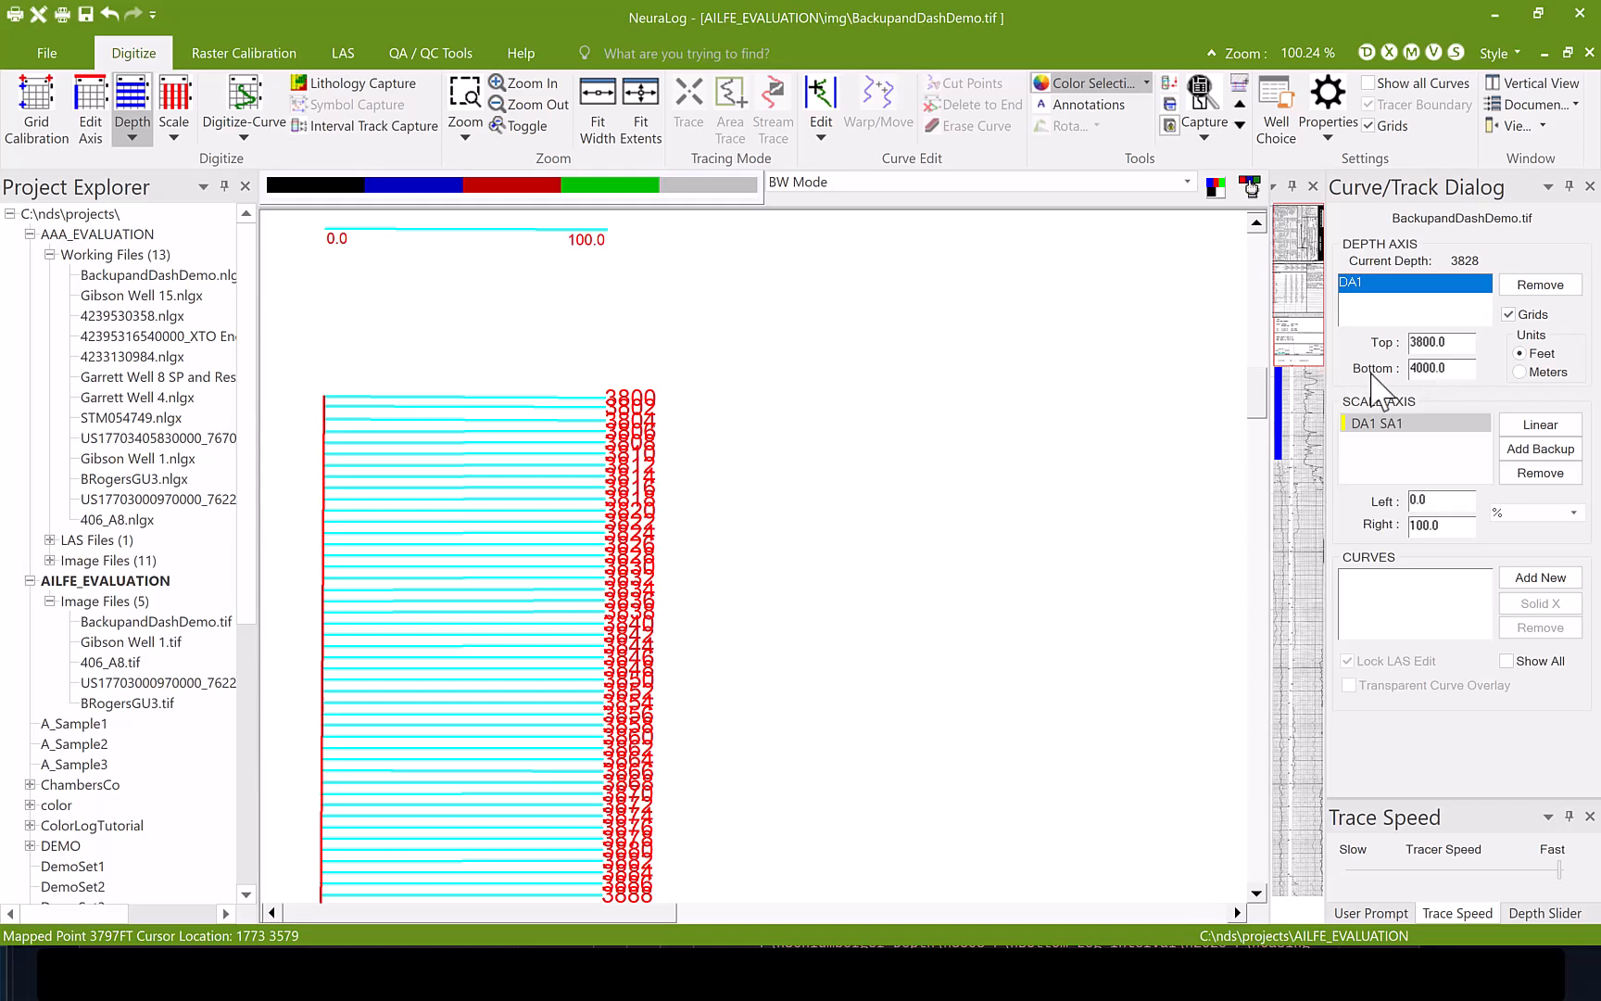
scroll(1260, 417, down, 2)
scroll(1260, 417, up, 3)
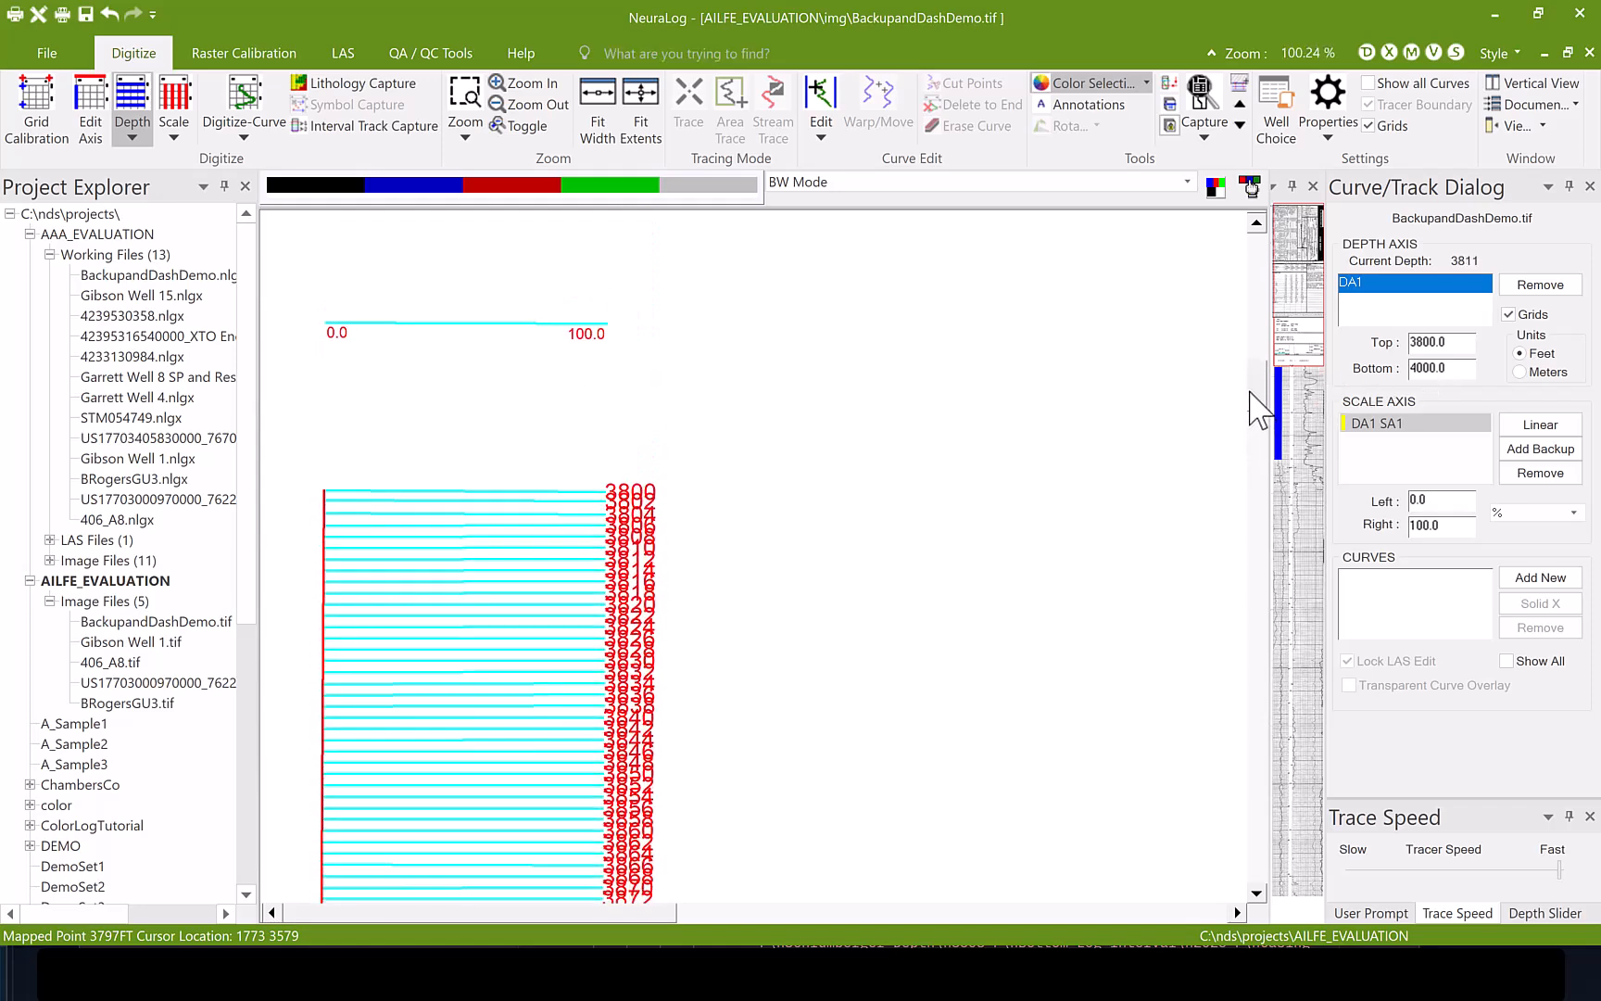
click(325, 195)
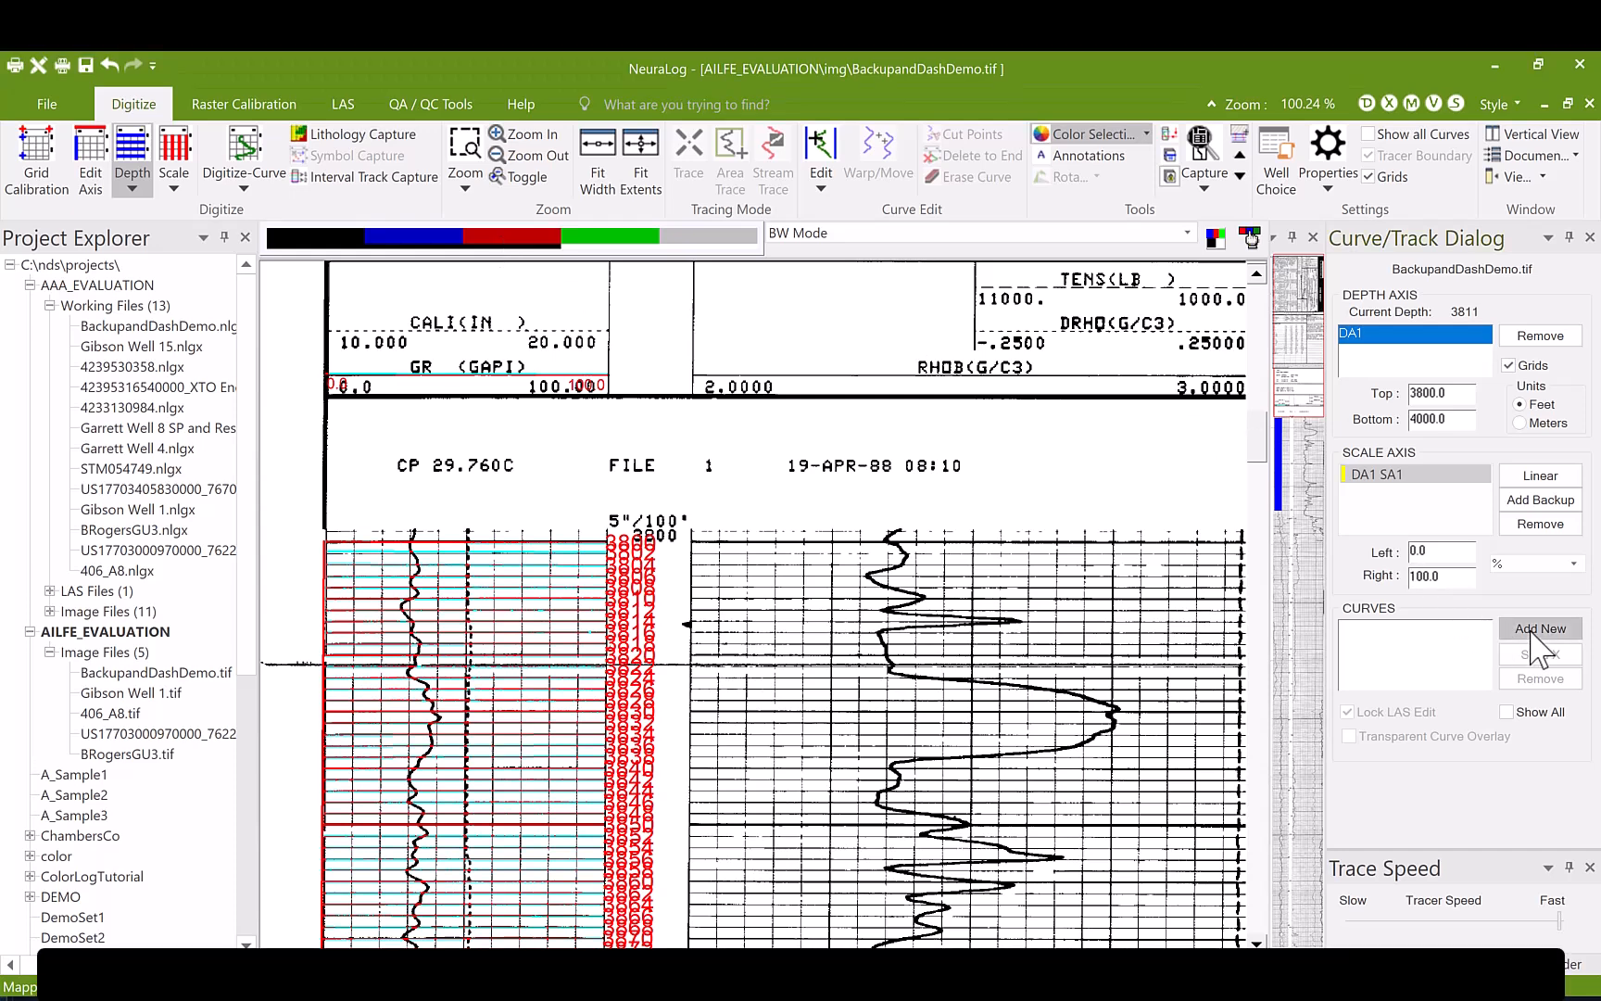
- Add a new GR: Gamma Ray curve on the 0 to 100 scale axis, passing through its line style settings
click(1540, 578)
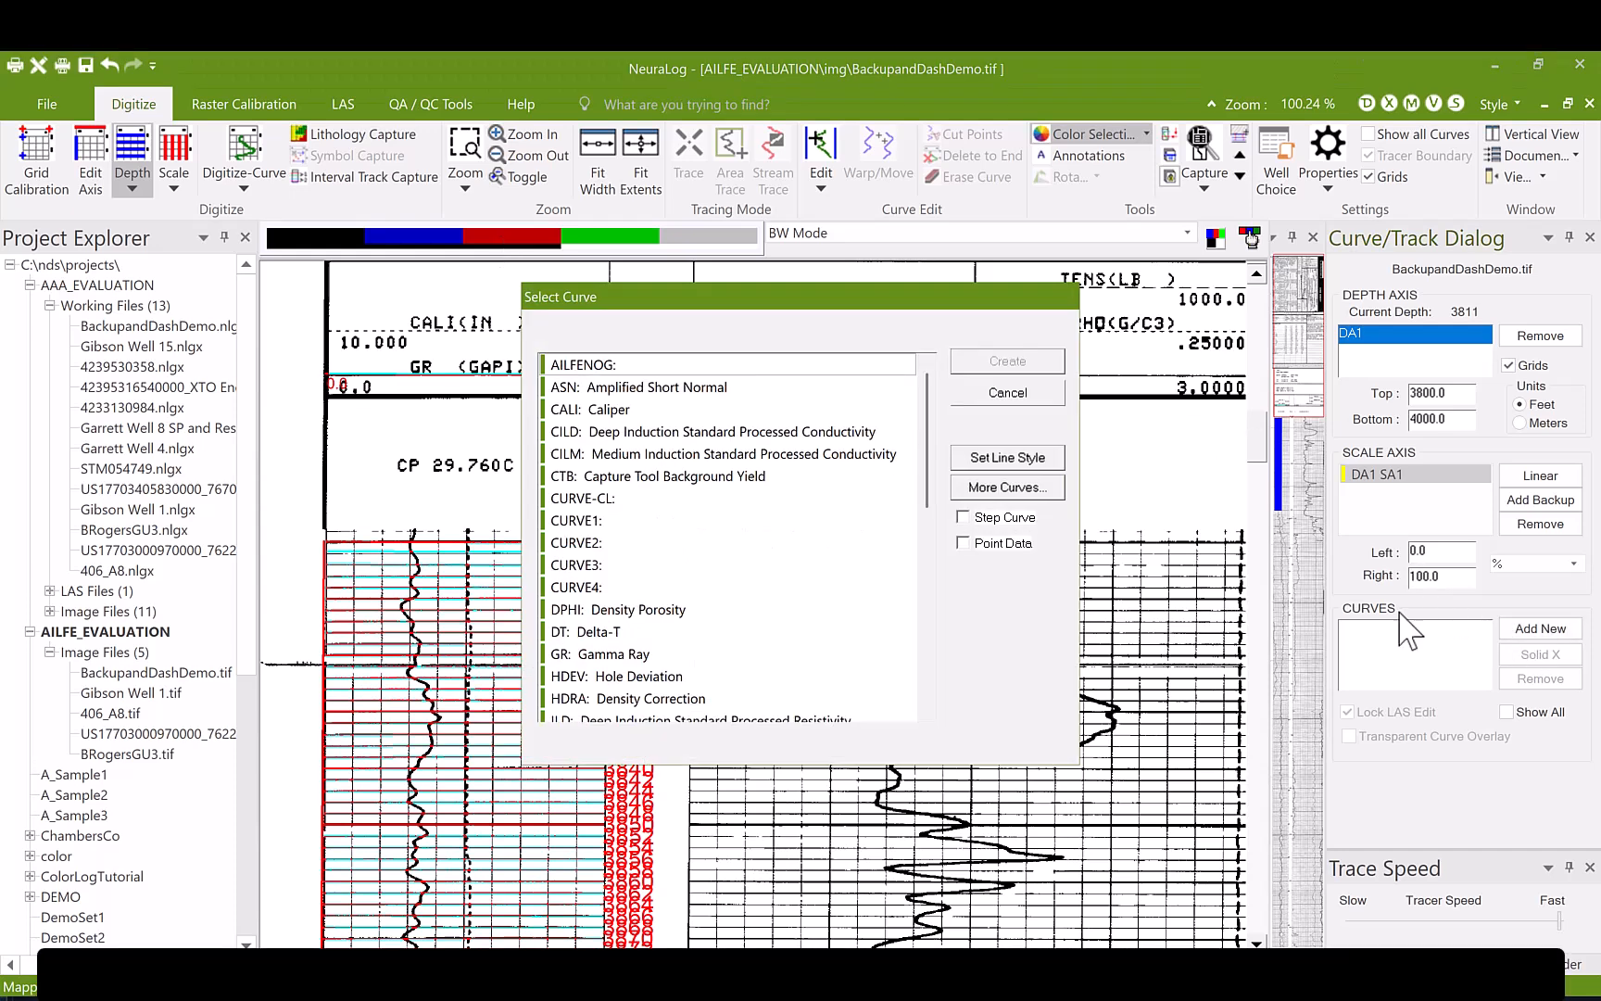
click(625, 655)
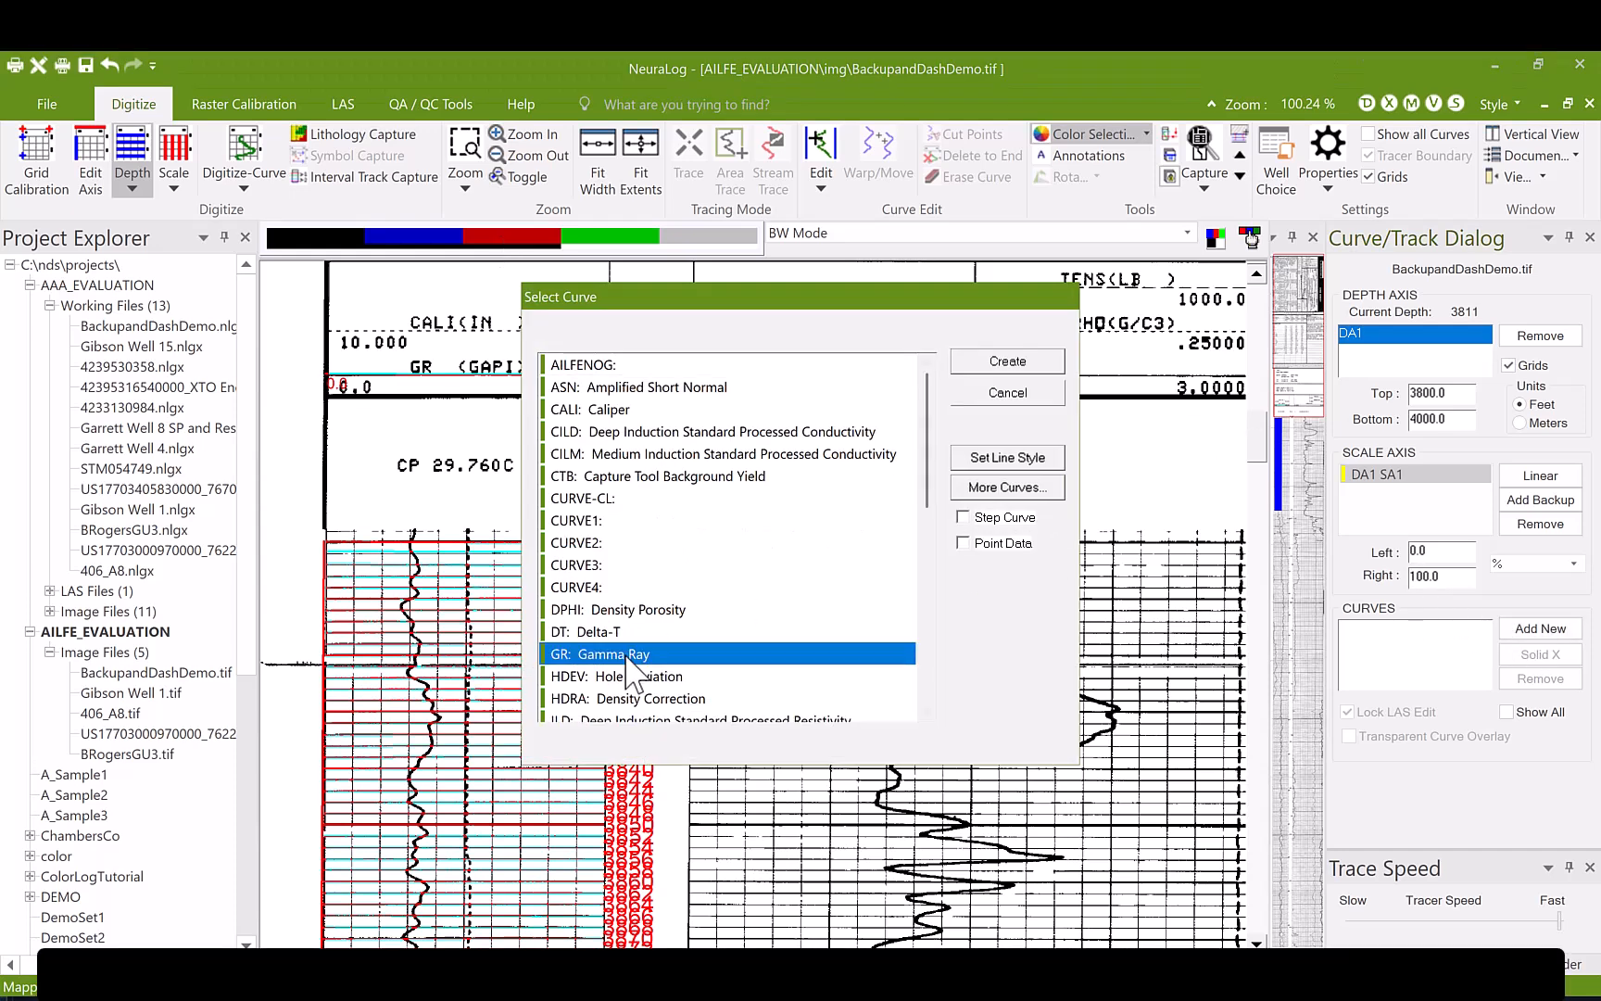
click(1041, 458)
click(789, 649)
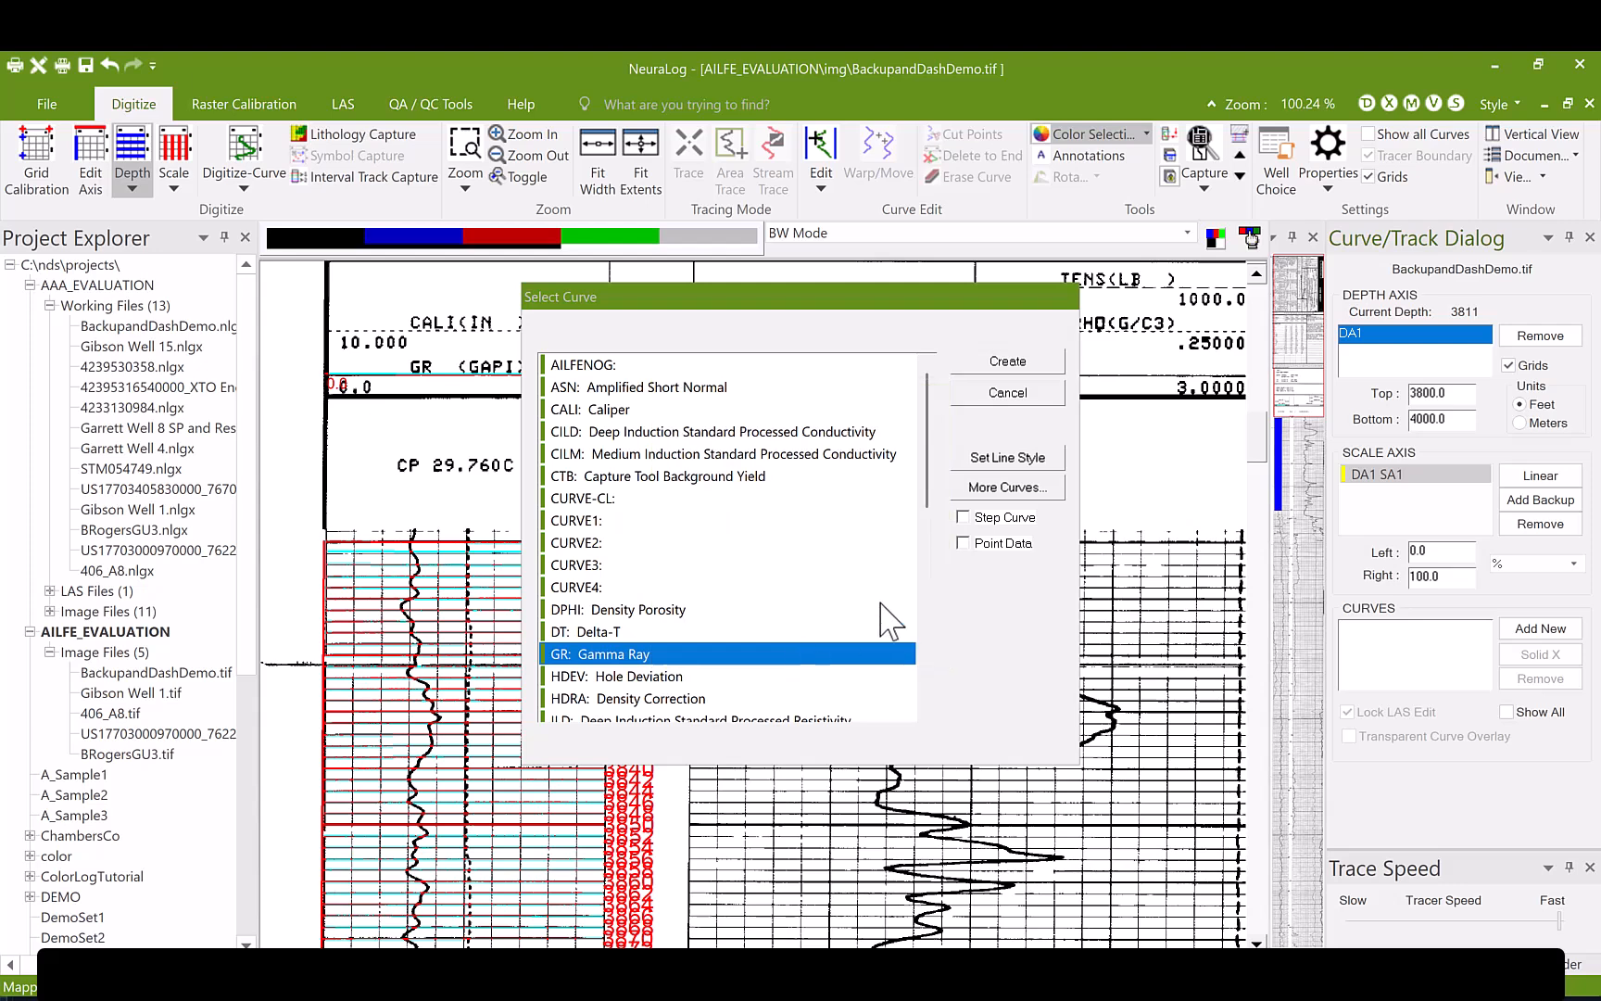
click(1010, 361)
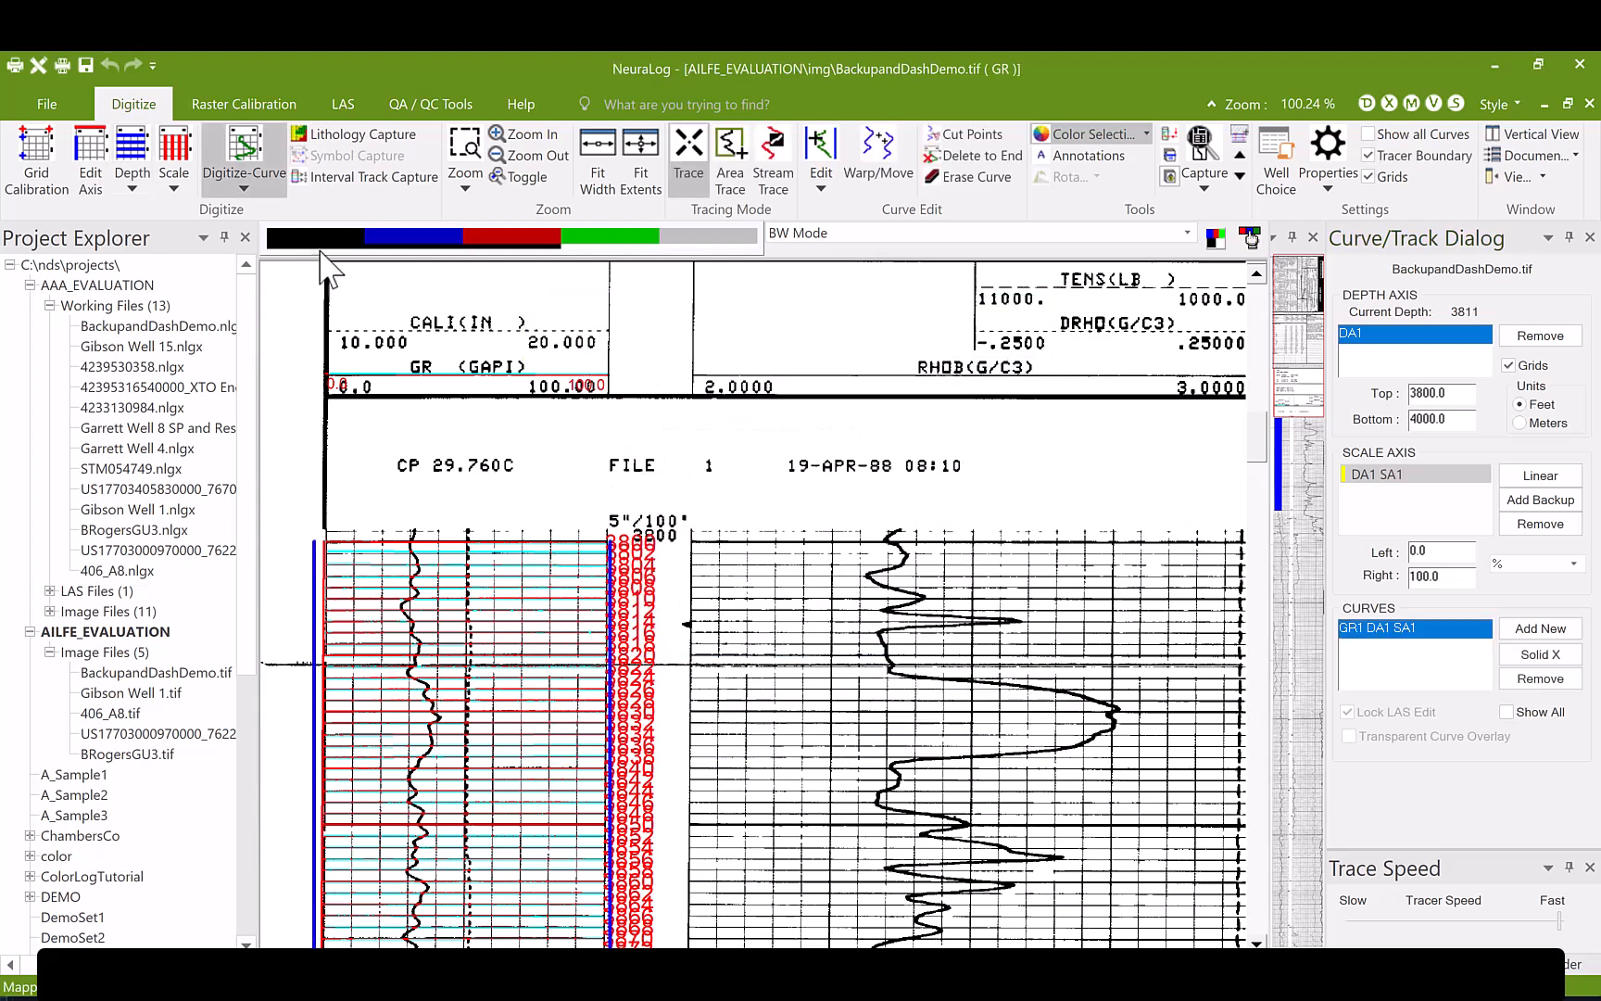
- Hide the depth grids and trace the gamma ray curve downward from its start at 3800 feet
click(1544, 367)
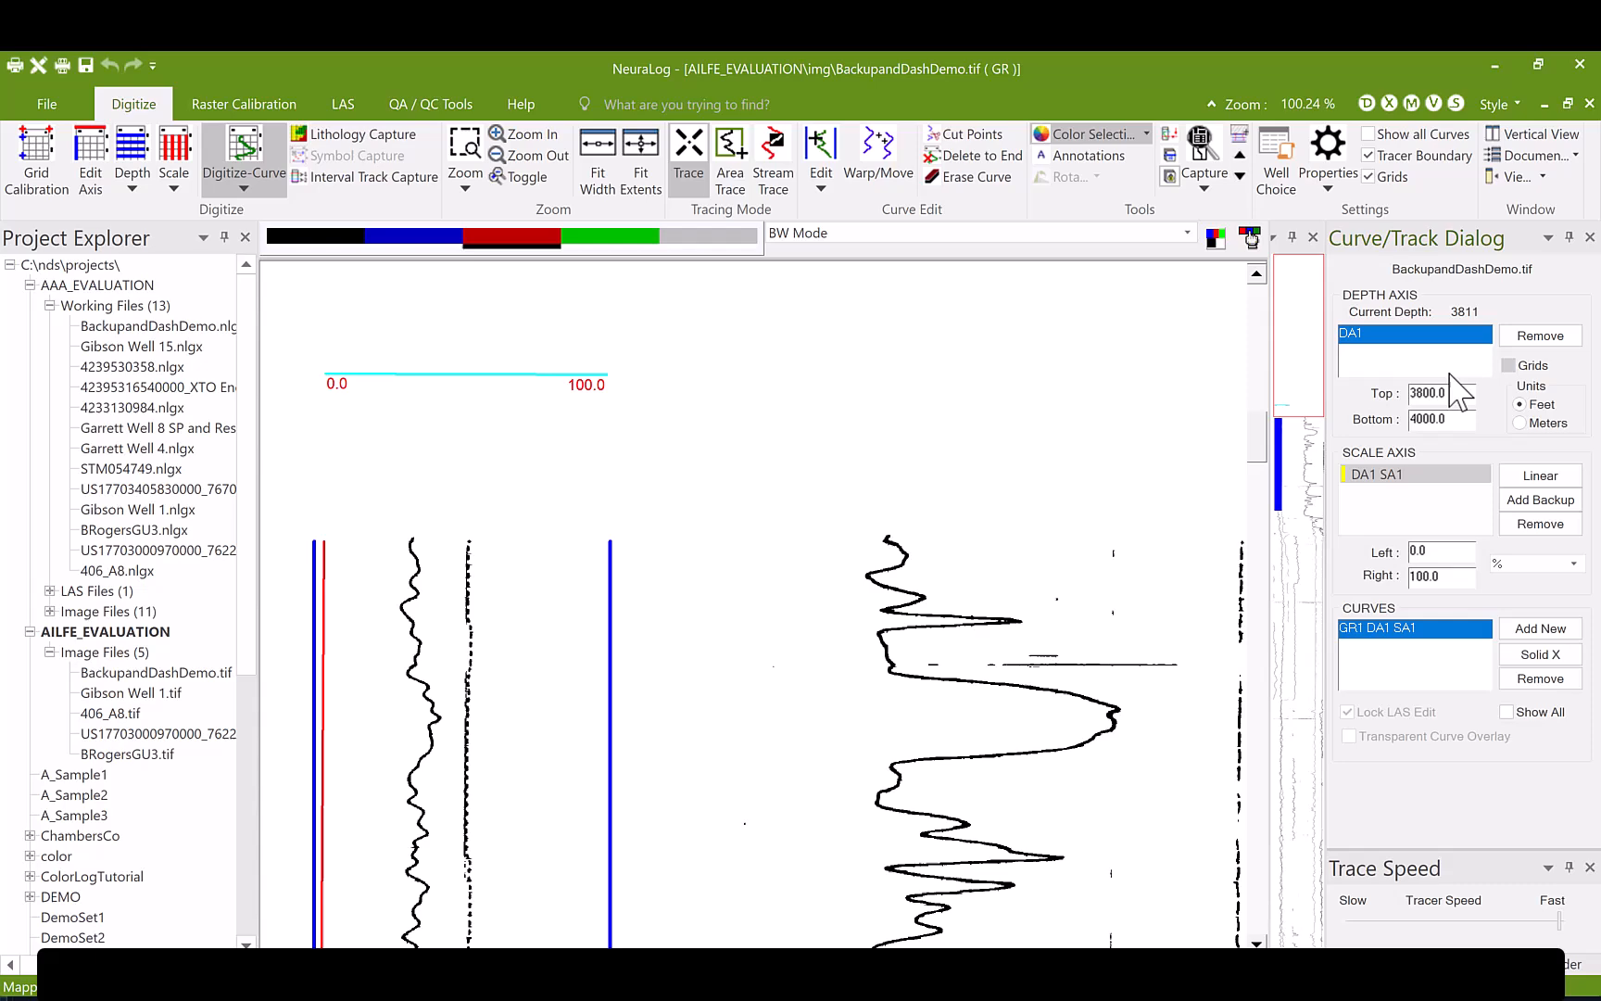
click(410, 547)
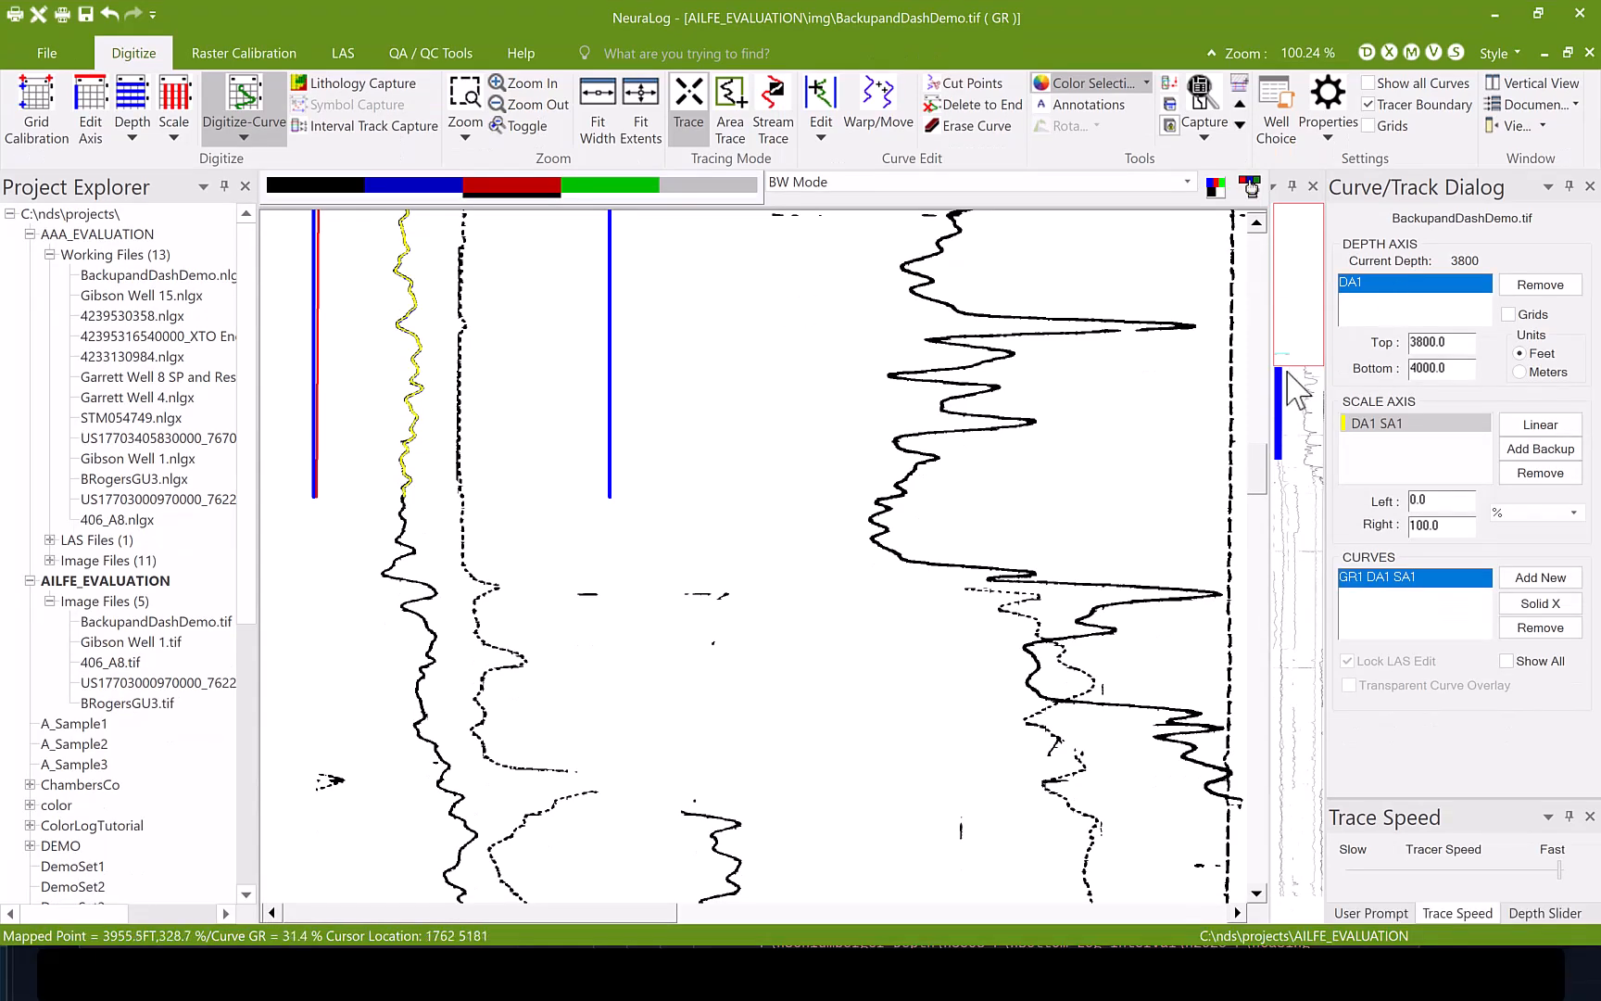
- Add a CALI: Caliper curve on a new linear scale axis from 10 to 20 IN
click(1289, 416)
click(1557, 577)
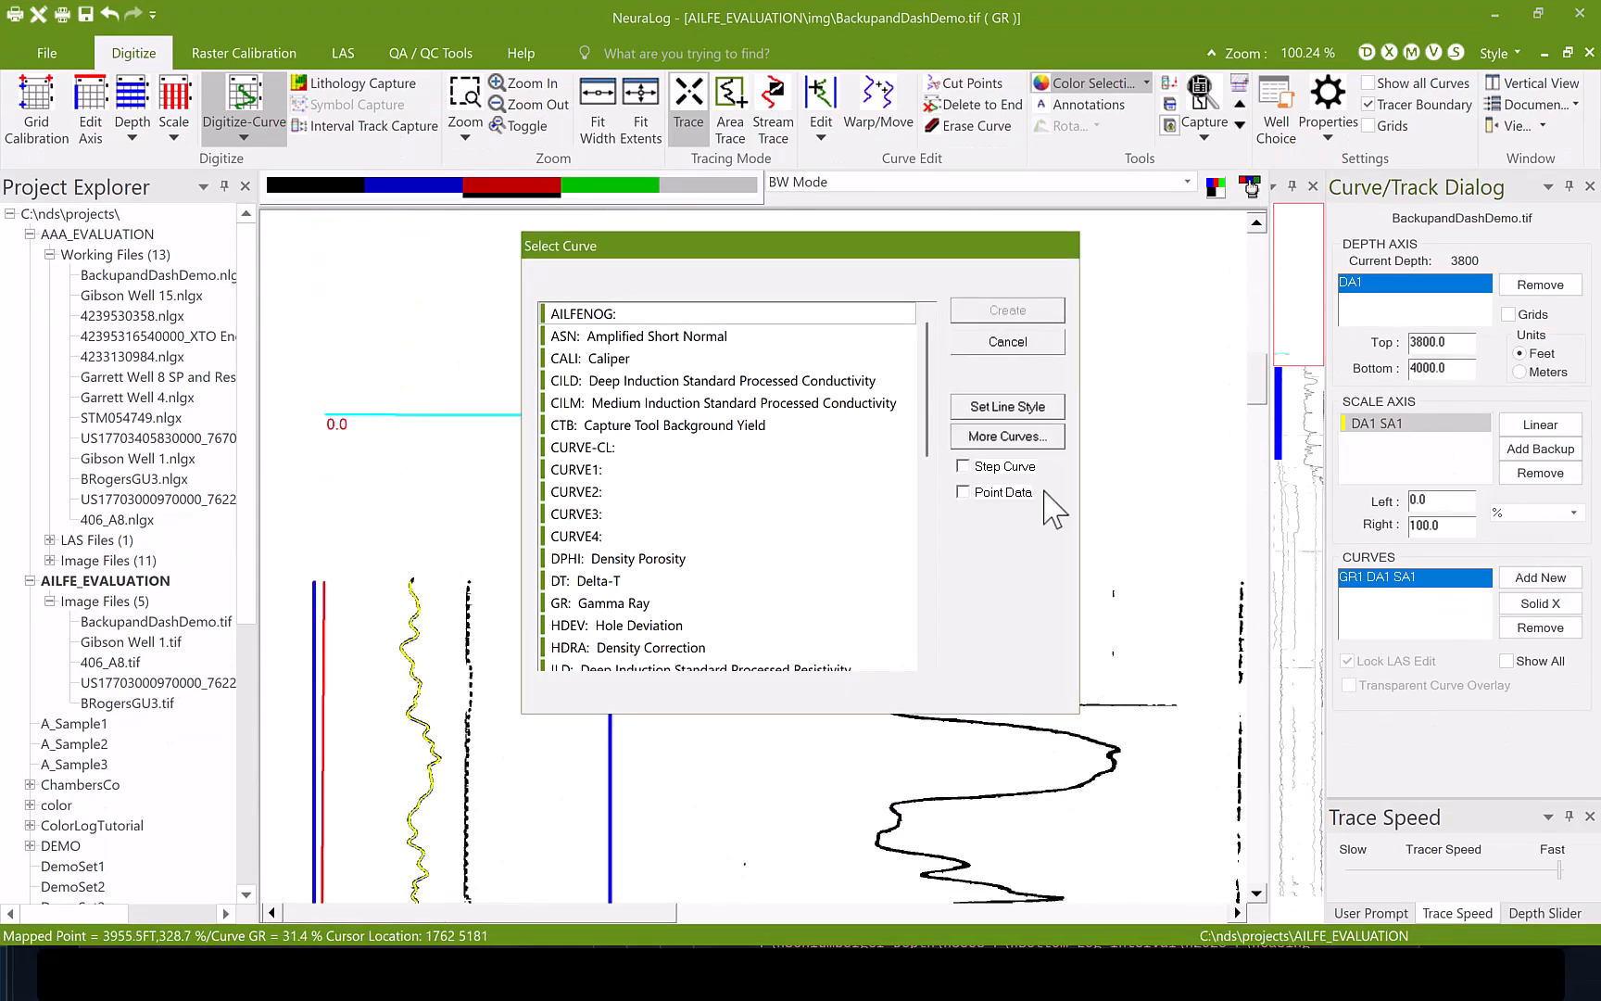
click(600, 358)
click(1008, 312)
text(10)
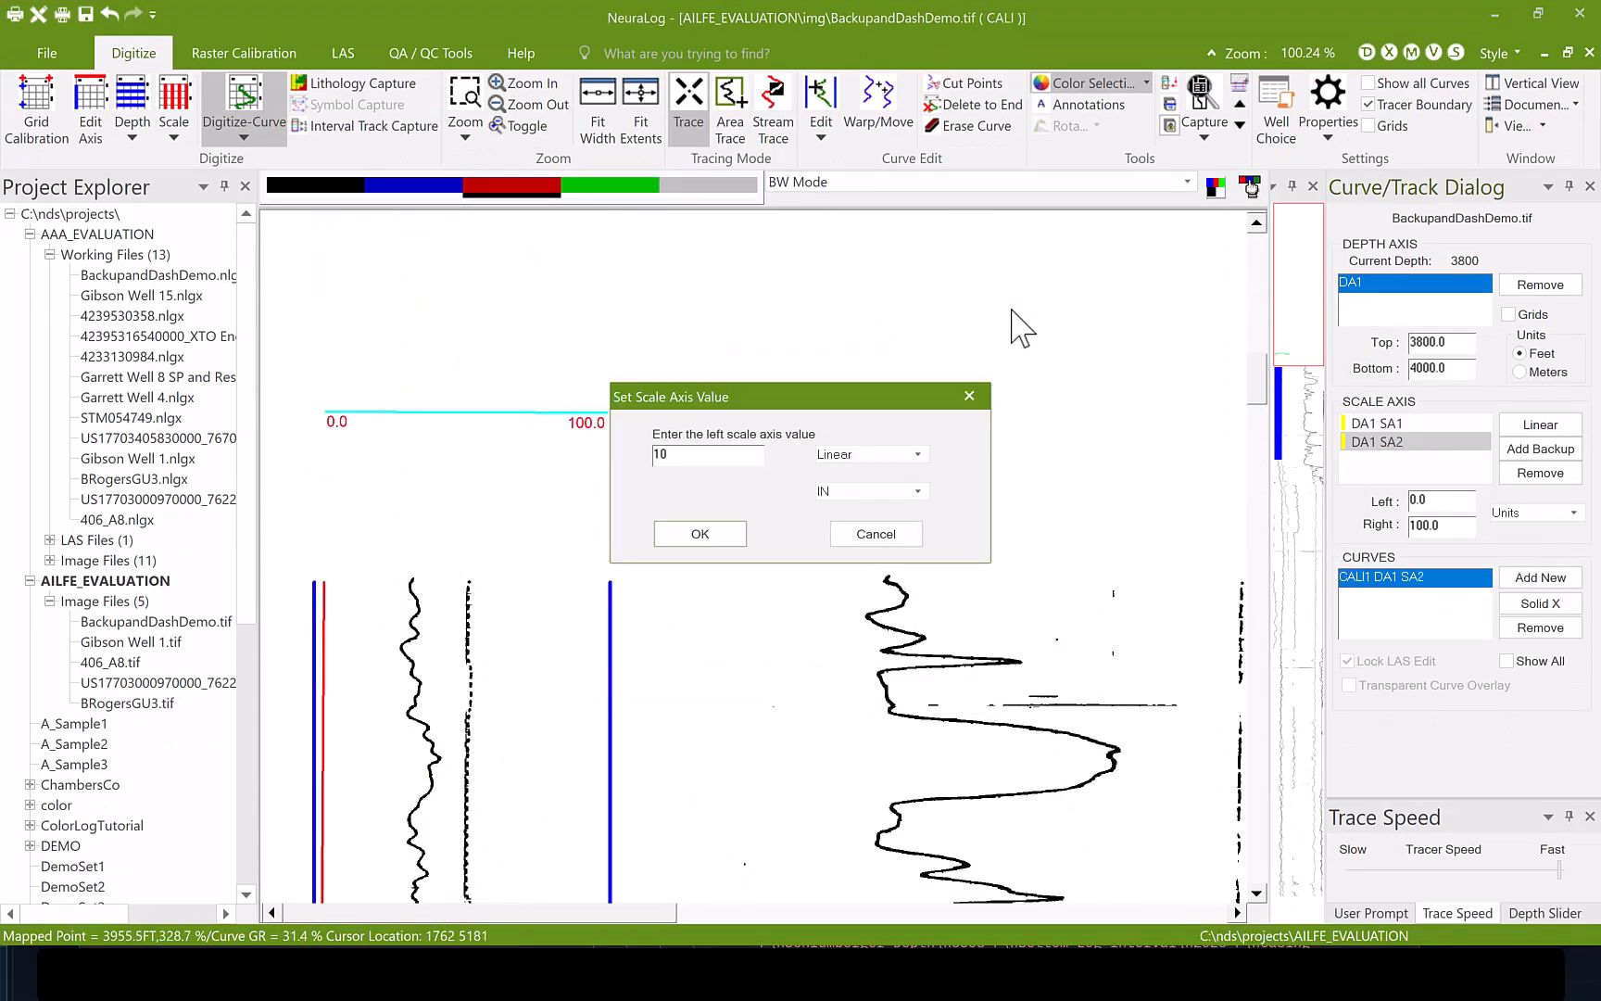
key(Return)
text(20)
click(704, 536)
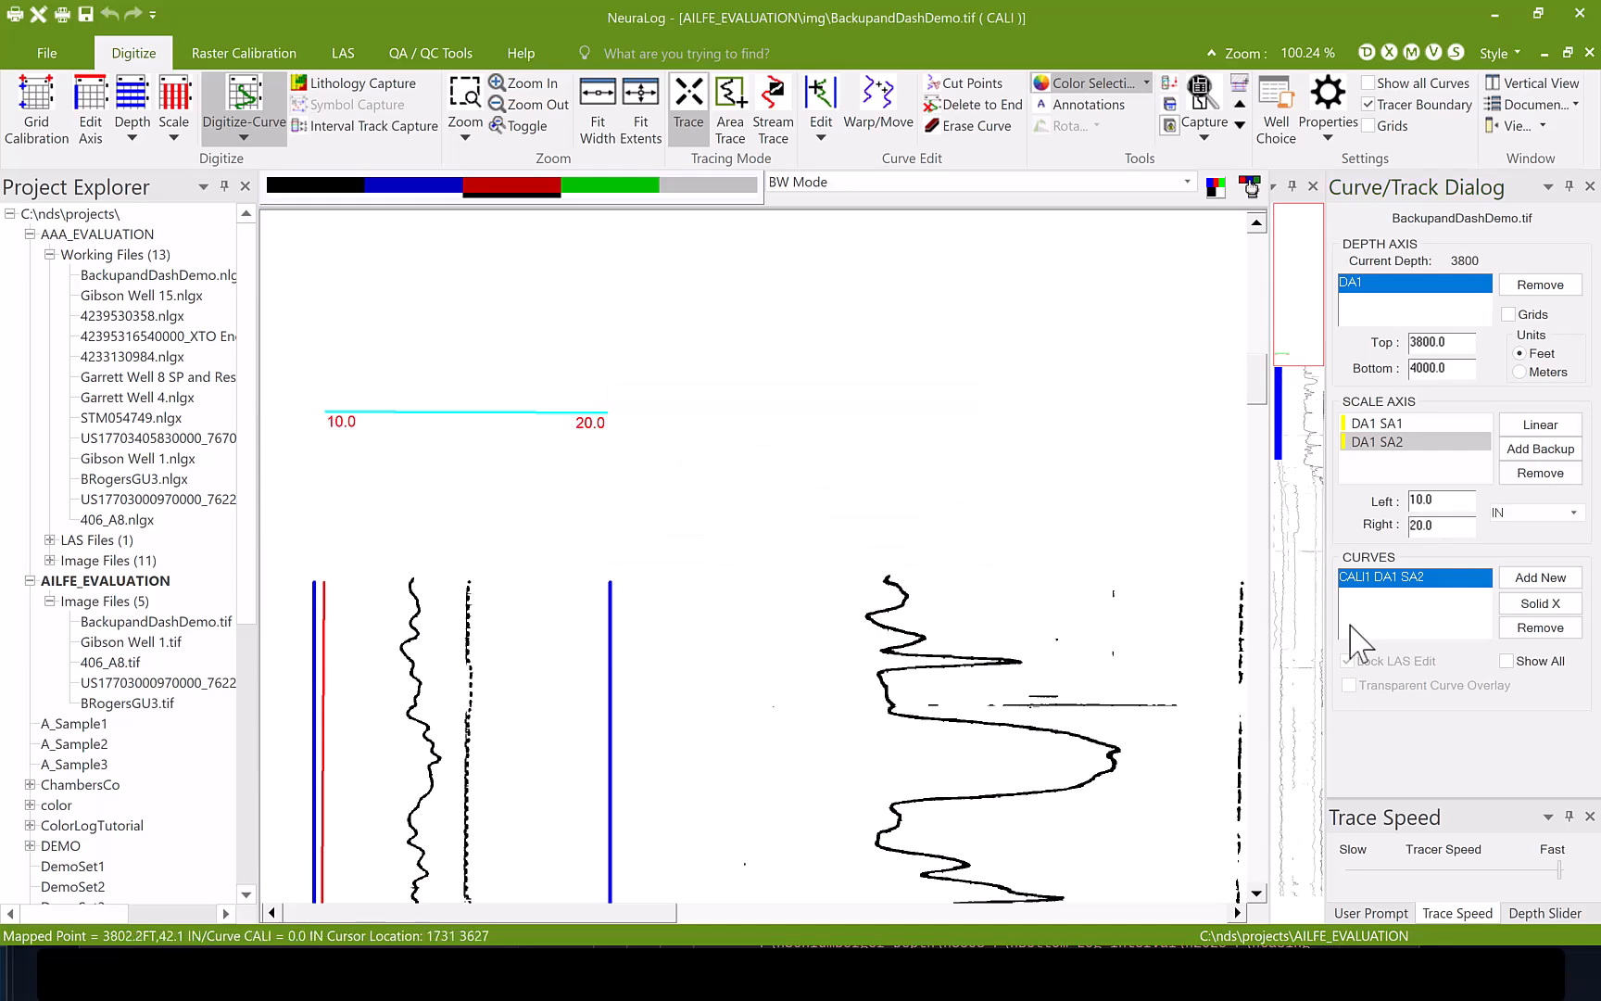
- Try tracing the caliper curve from 3800 feet with the Dot/Dash line type, and delete that trace from its start to its end
click(1540, 603)
click(1368, 383)
click(1440, 467)
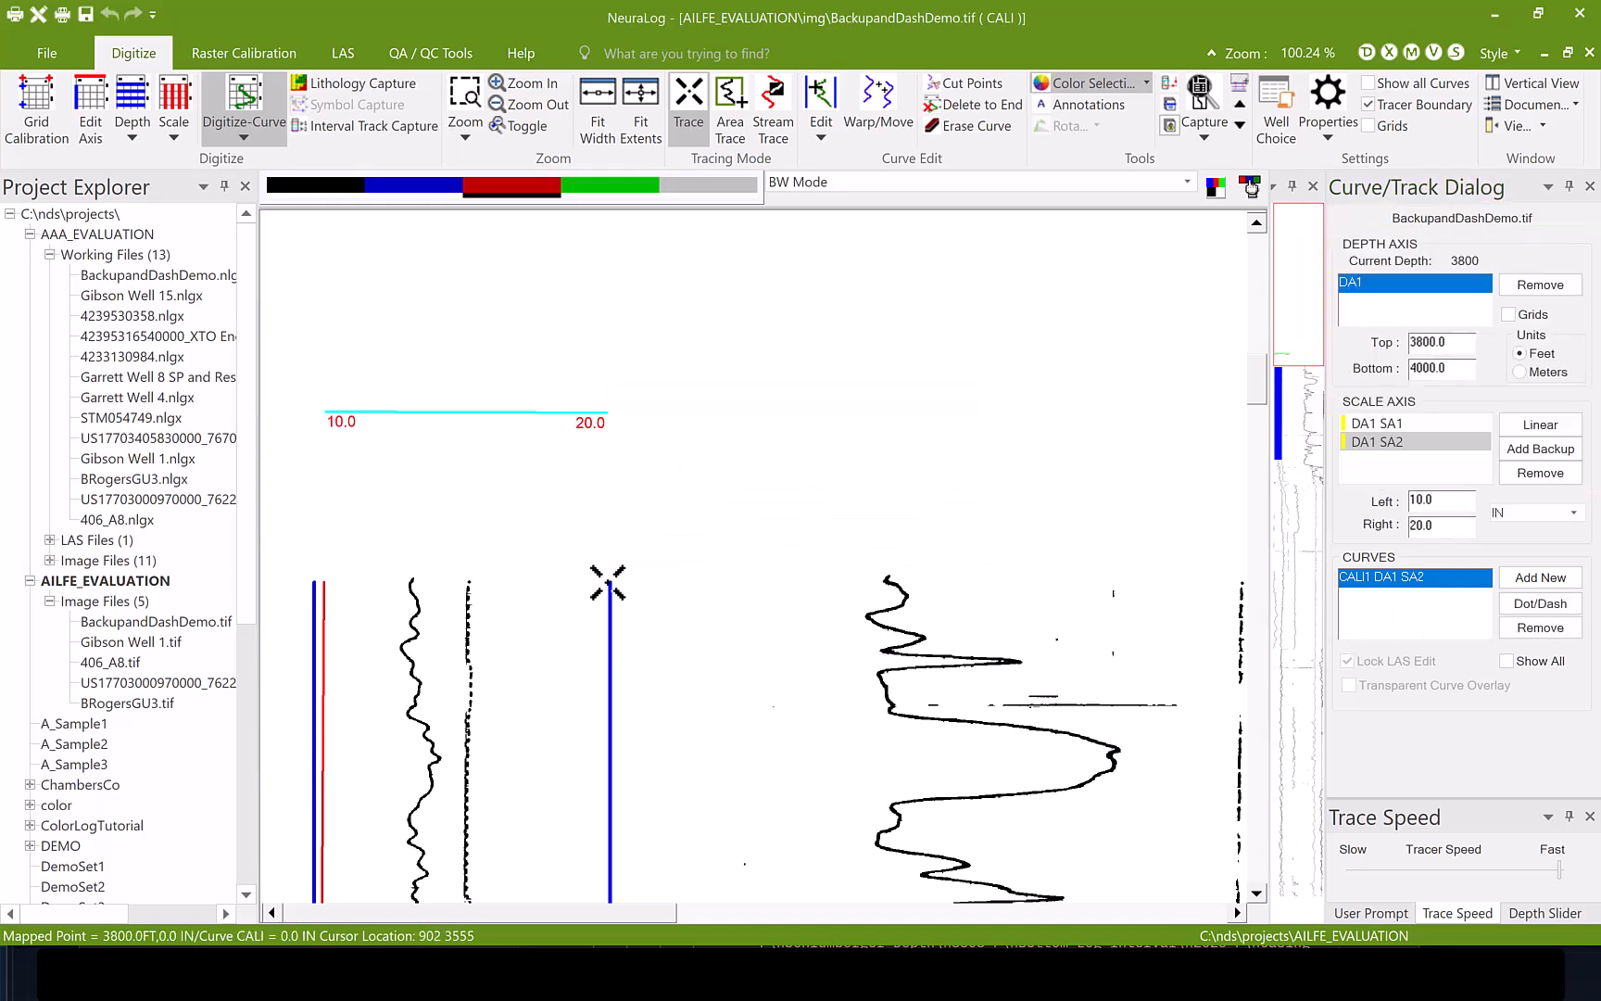
click(469, 598)
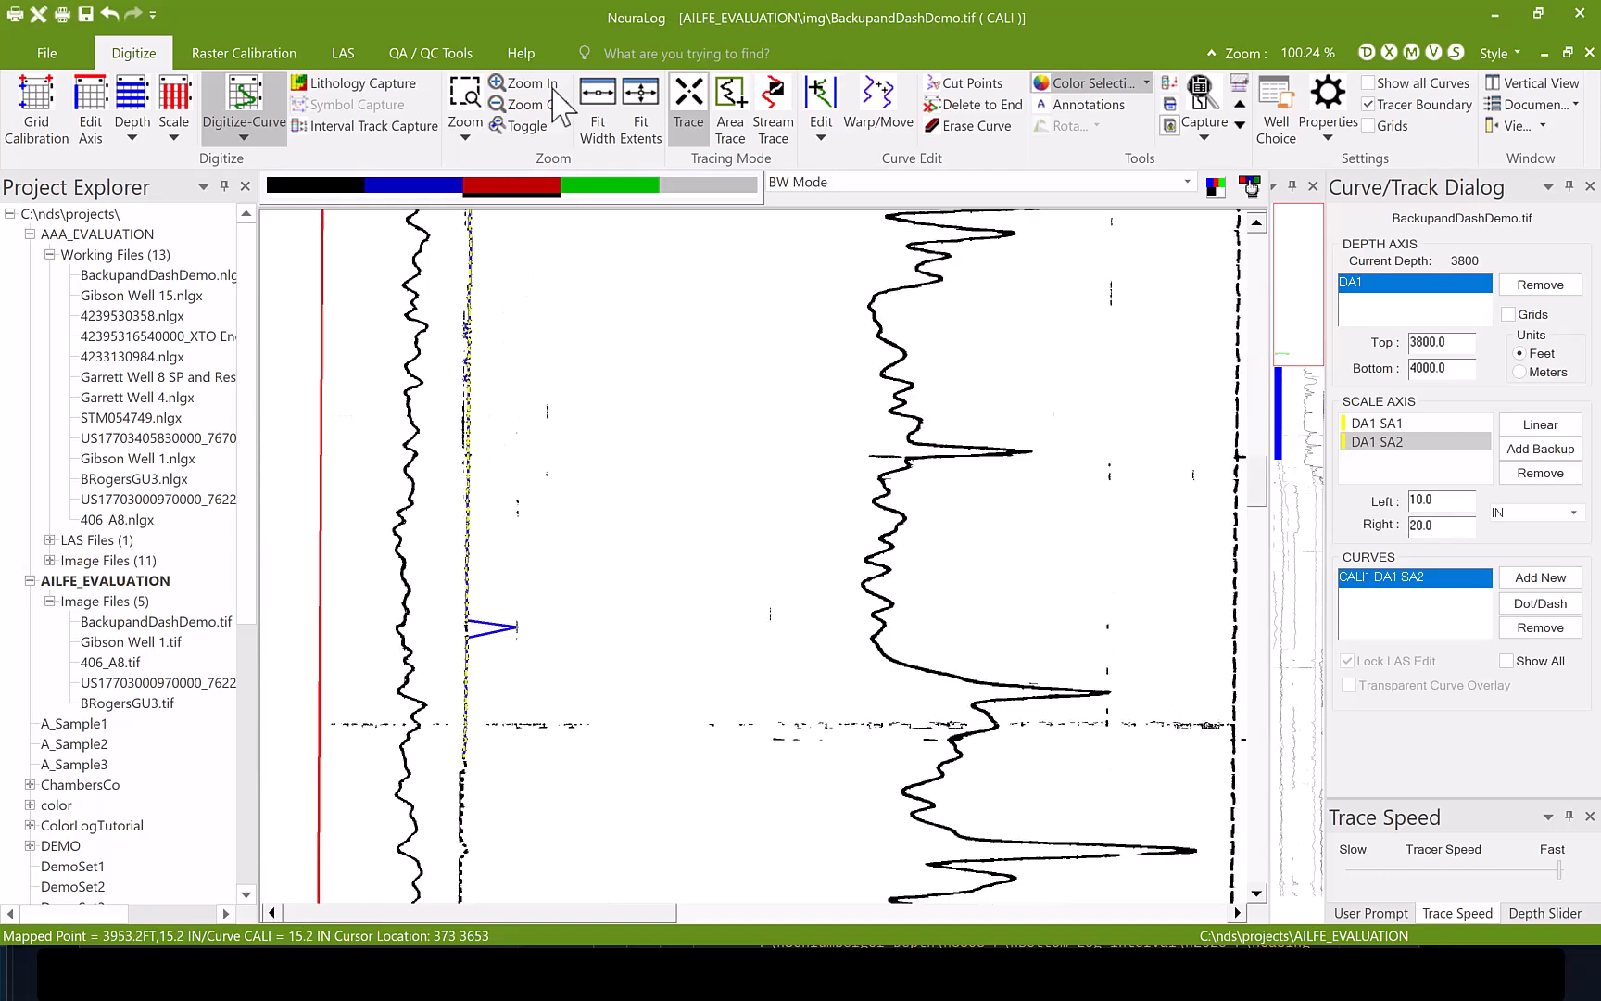
scroll(1258, 450, up, 6)
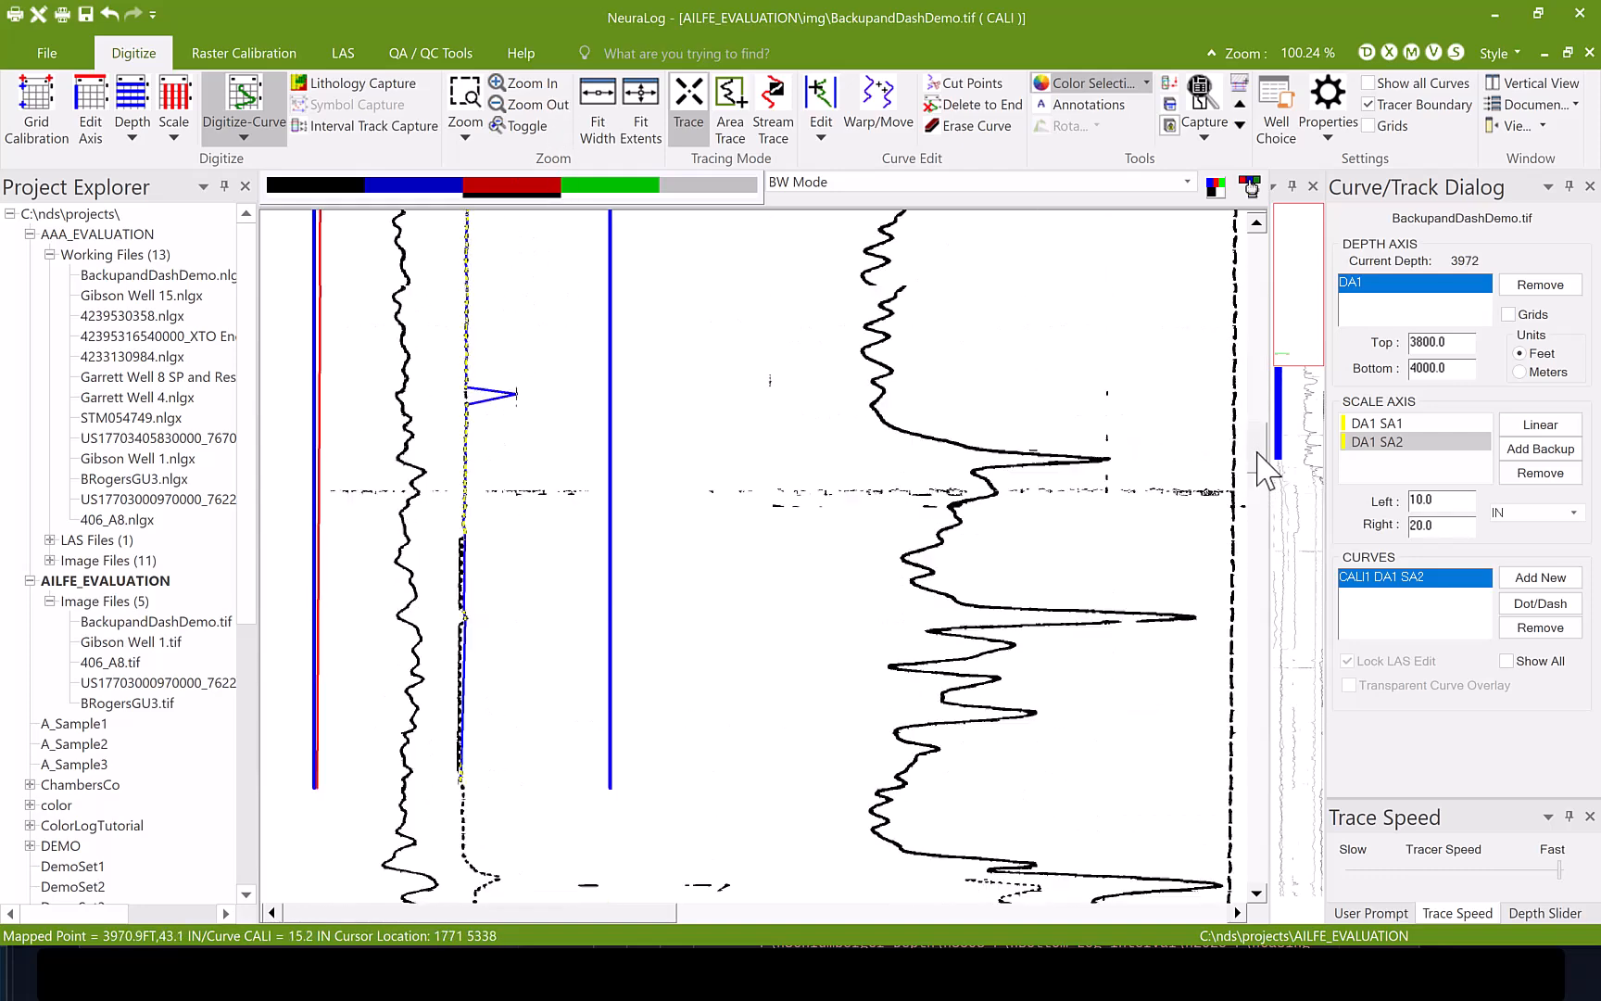
scroll(1258, 429, up, 2)
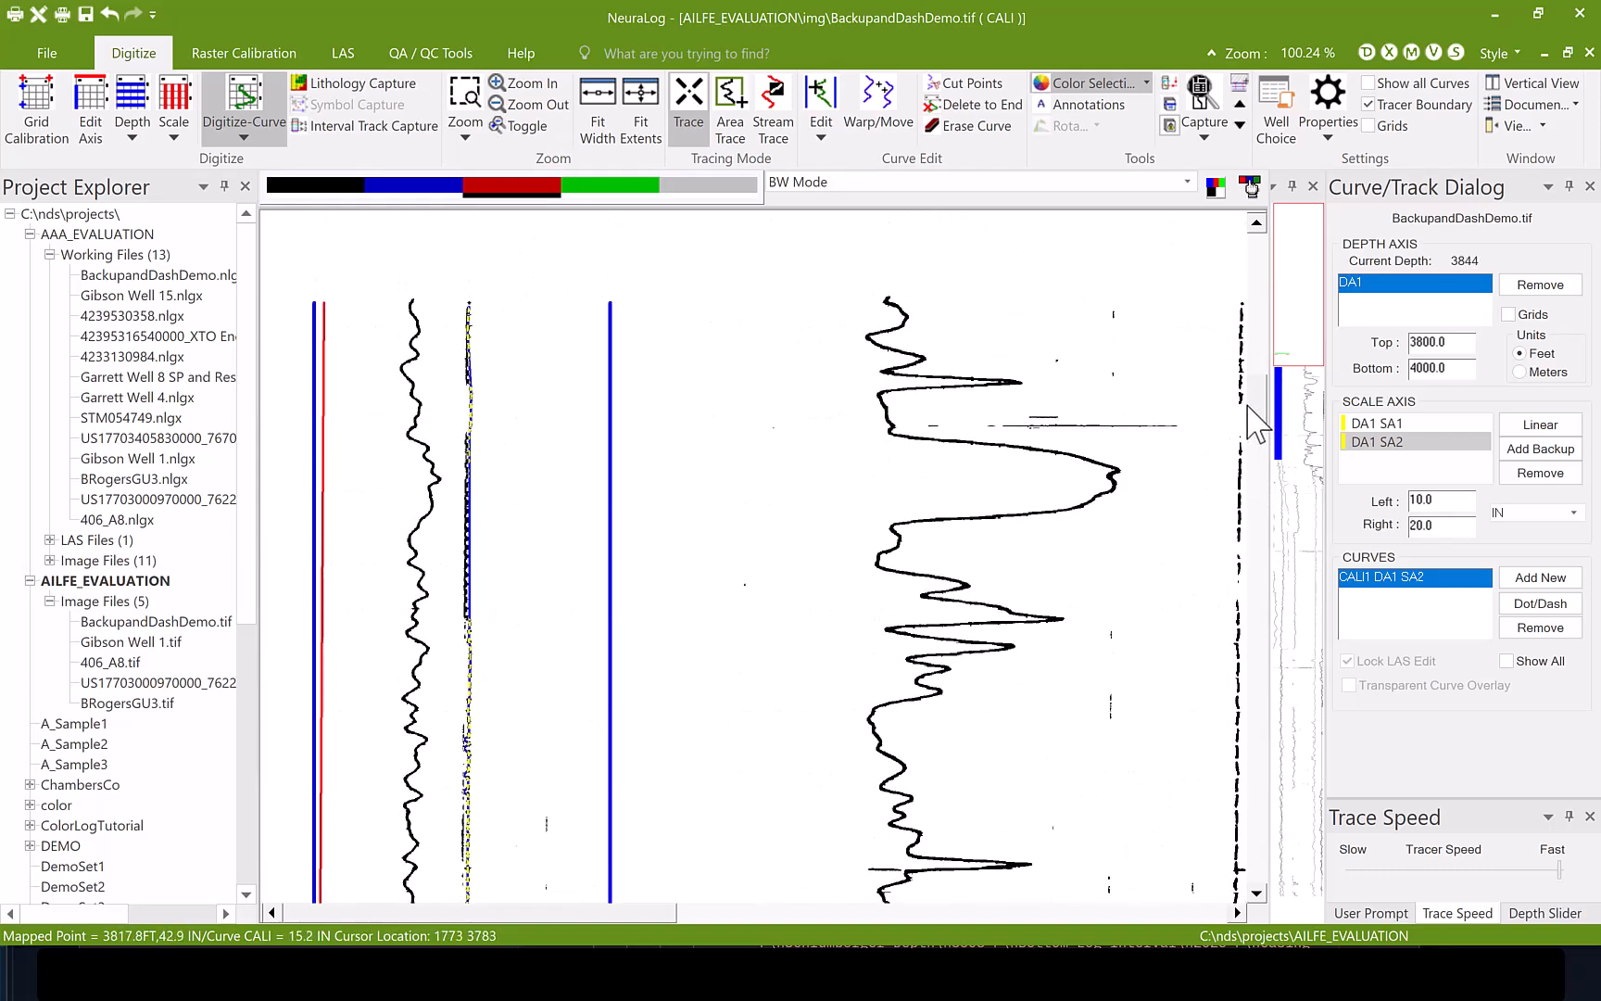
key(d)
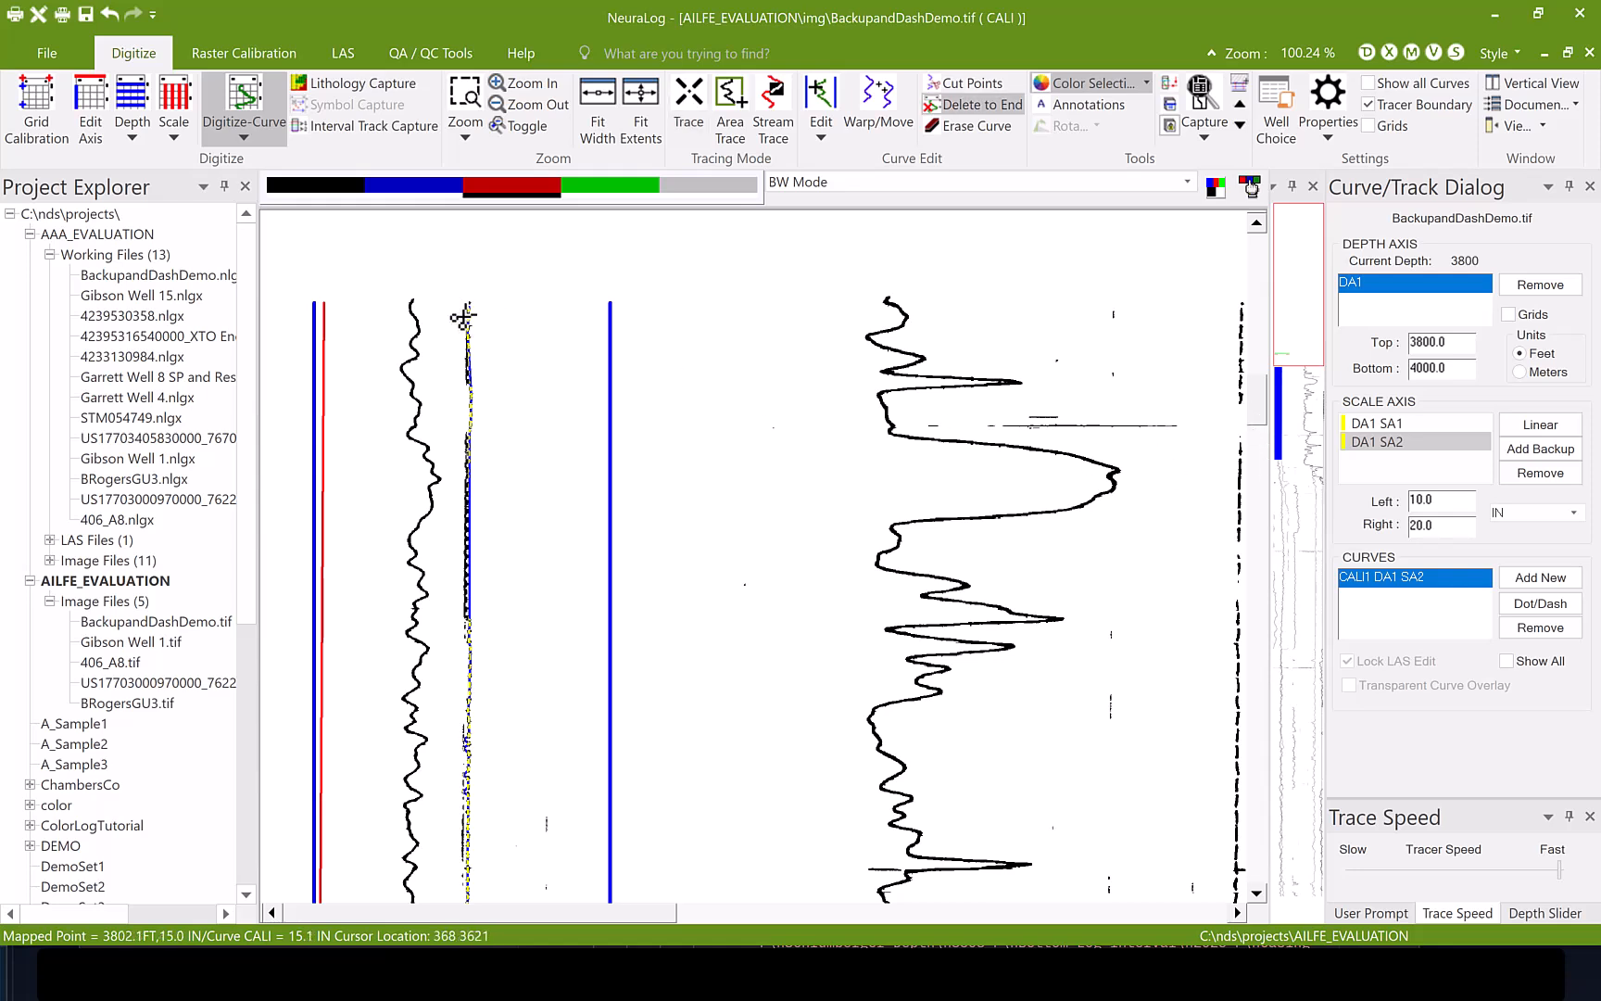
click(464, 318)
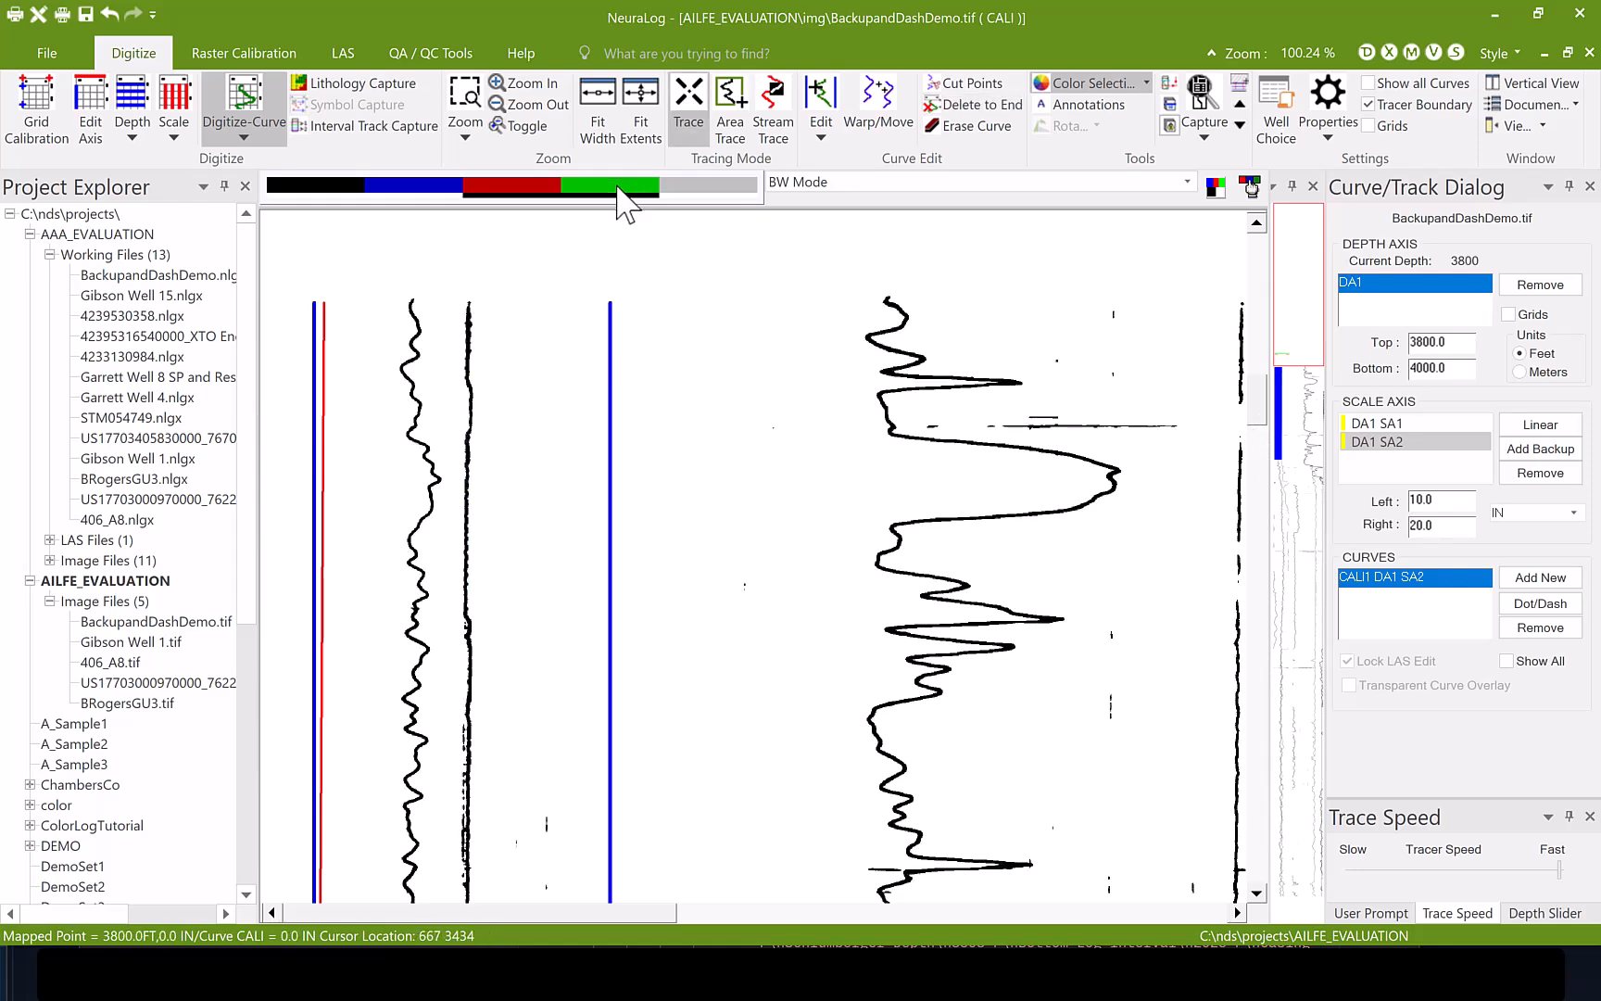
- Retrace the caliper curve from 3800 feet with the Solid line type for a grid-free log, with the green layer shown
click(1540, 604)
click(1355, 275)
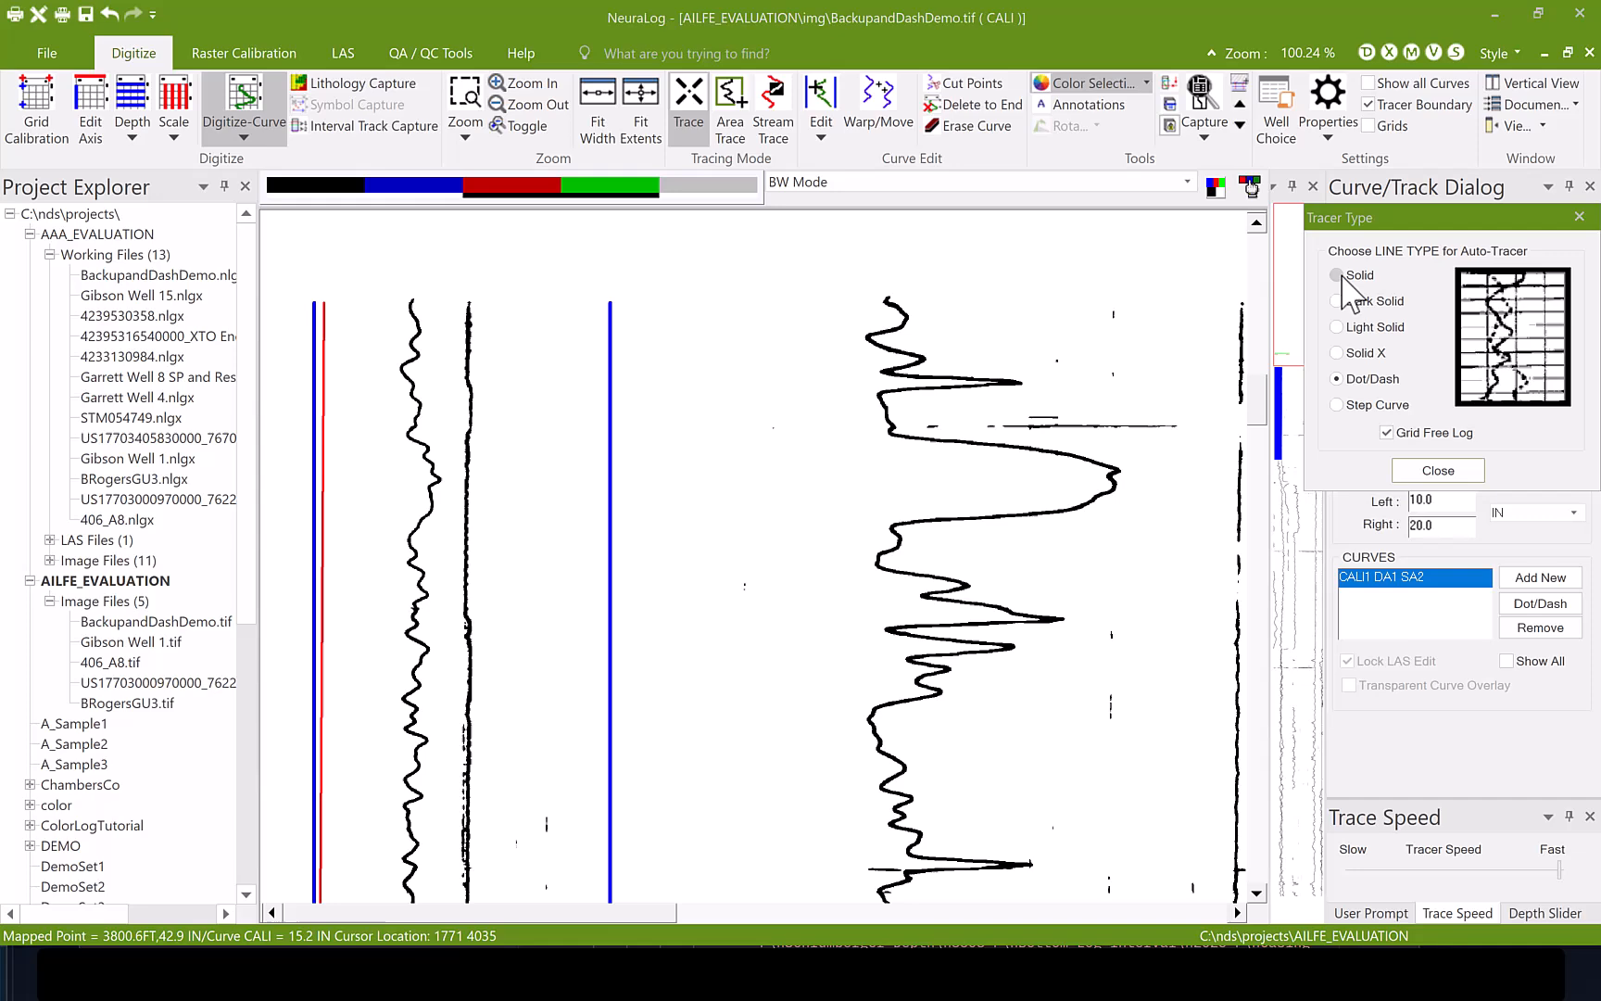
click(1438, 470)
click(464, 297)
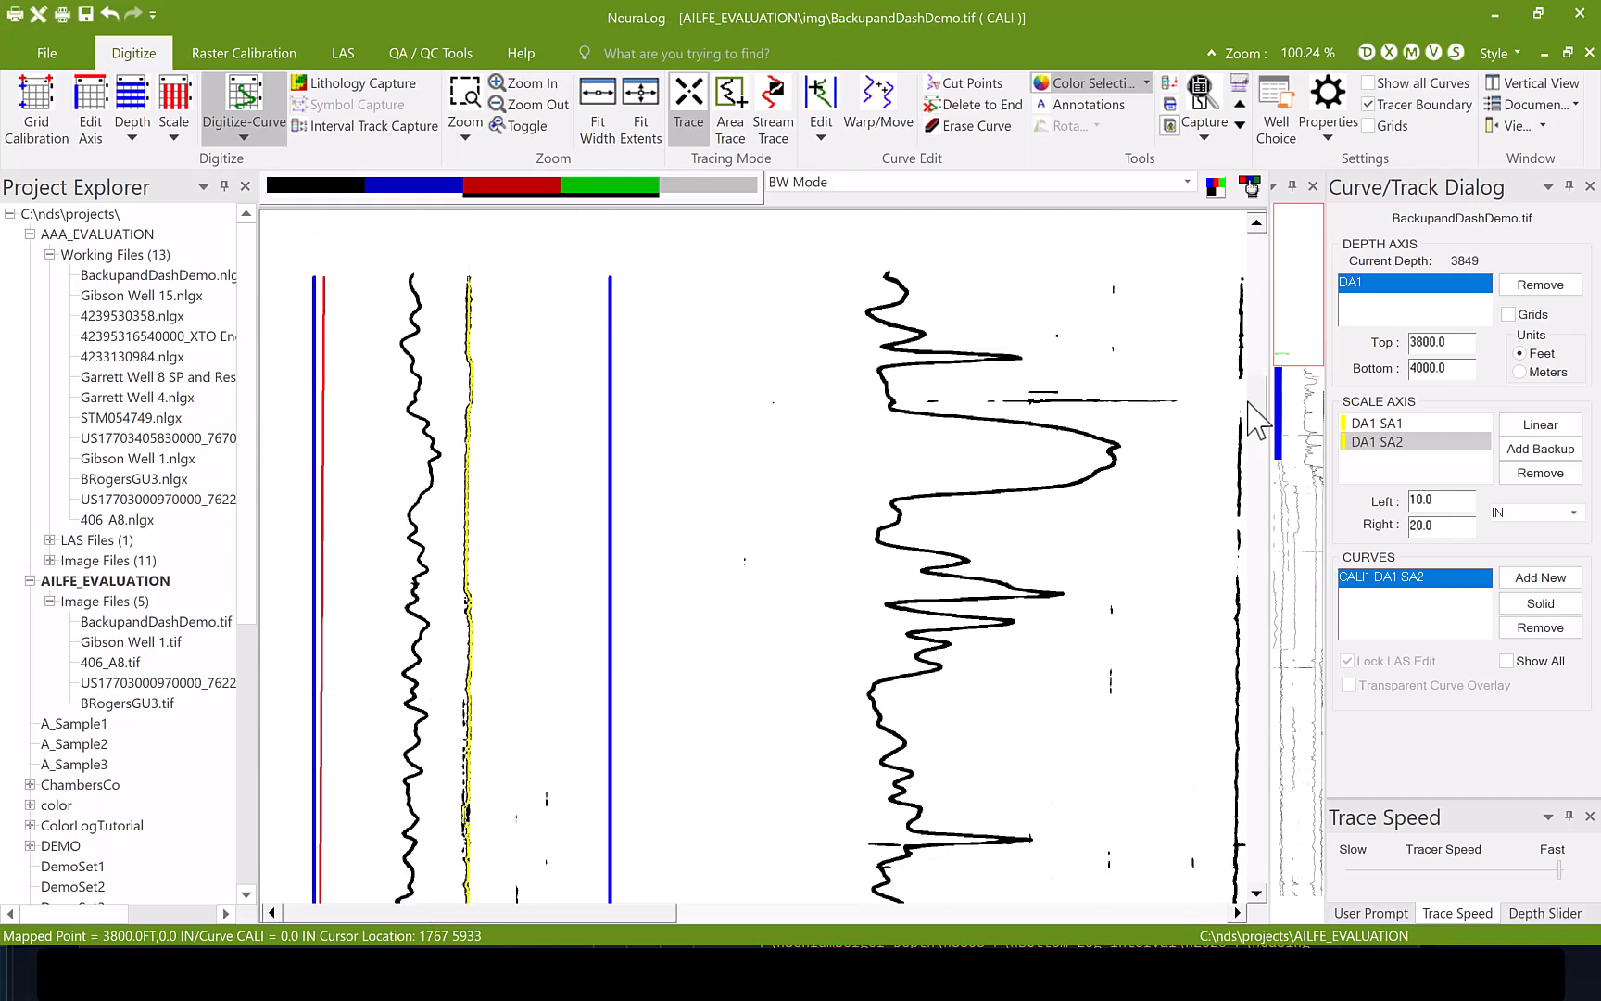
- Show all digitized curves together and hide the red and green layers to check the GR and caliper traces on their own
click(1543, 679)
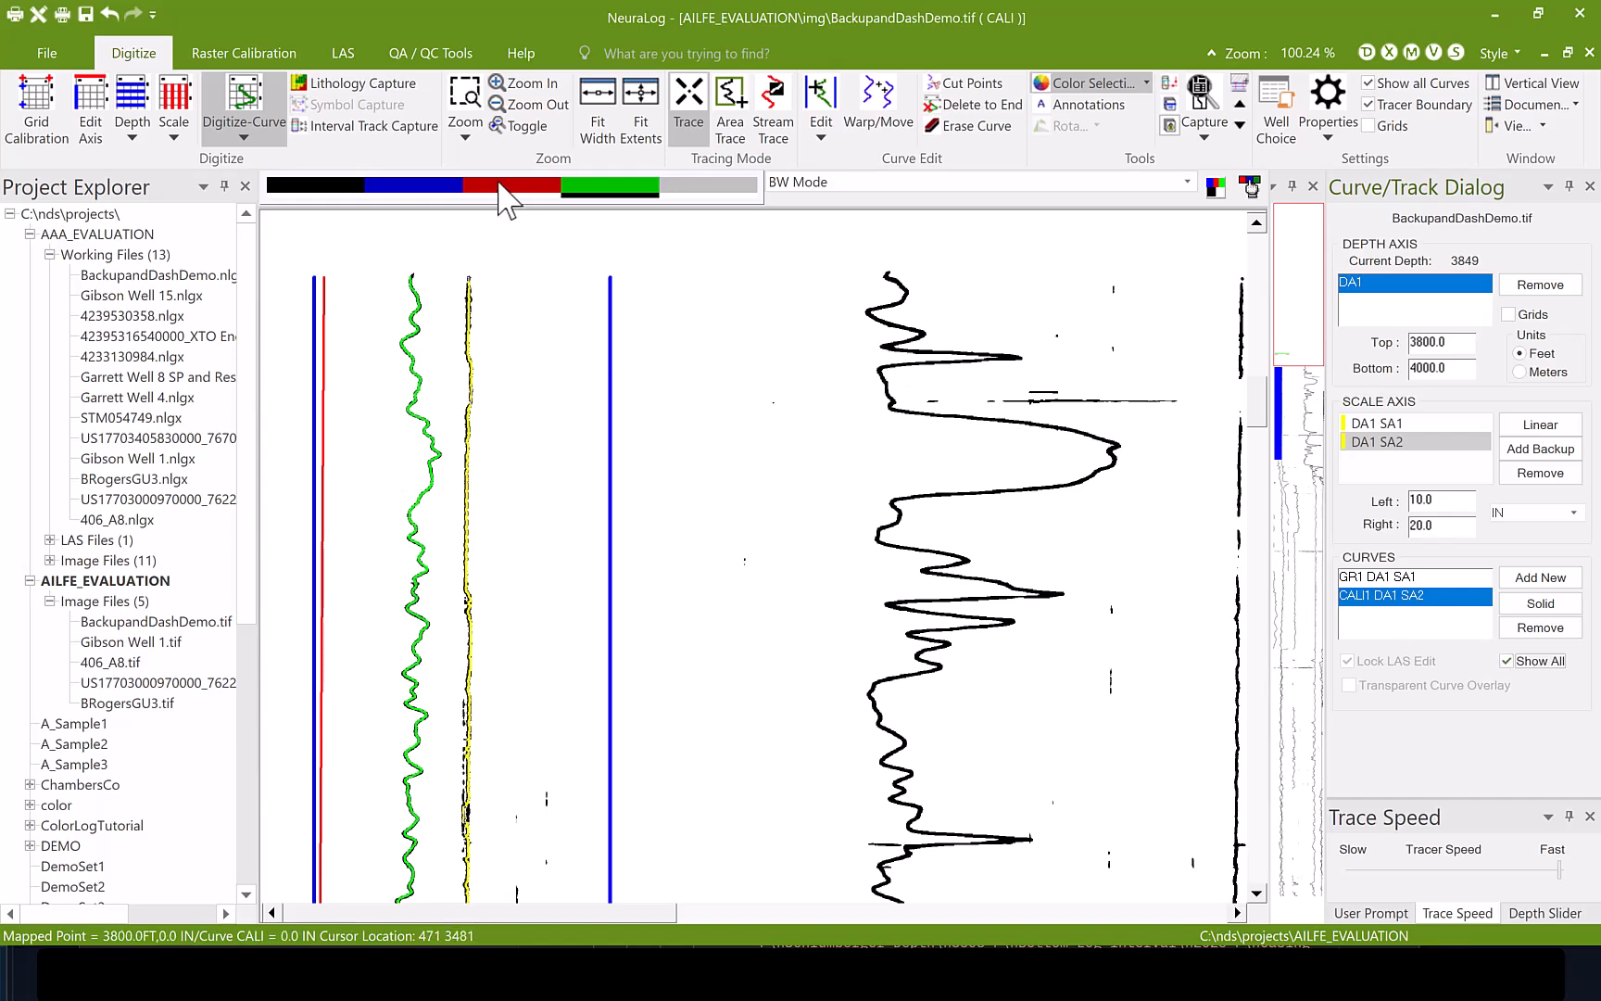
click(574, 185)
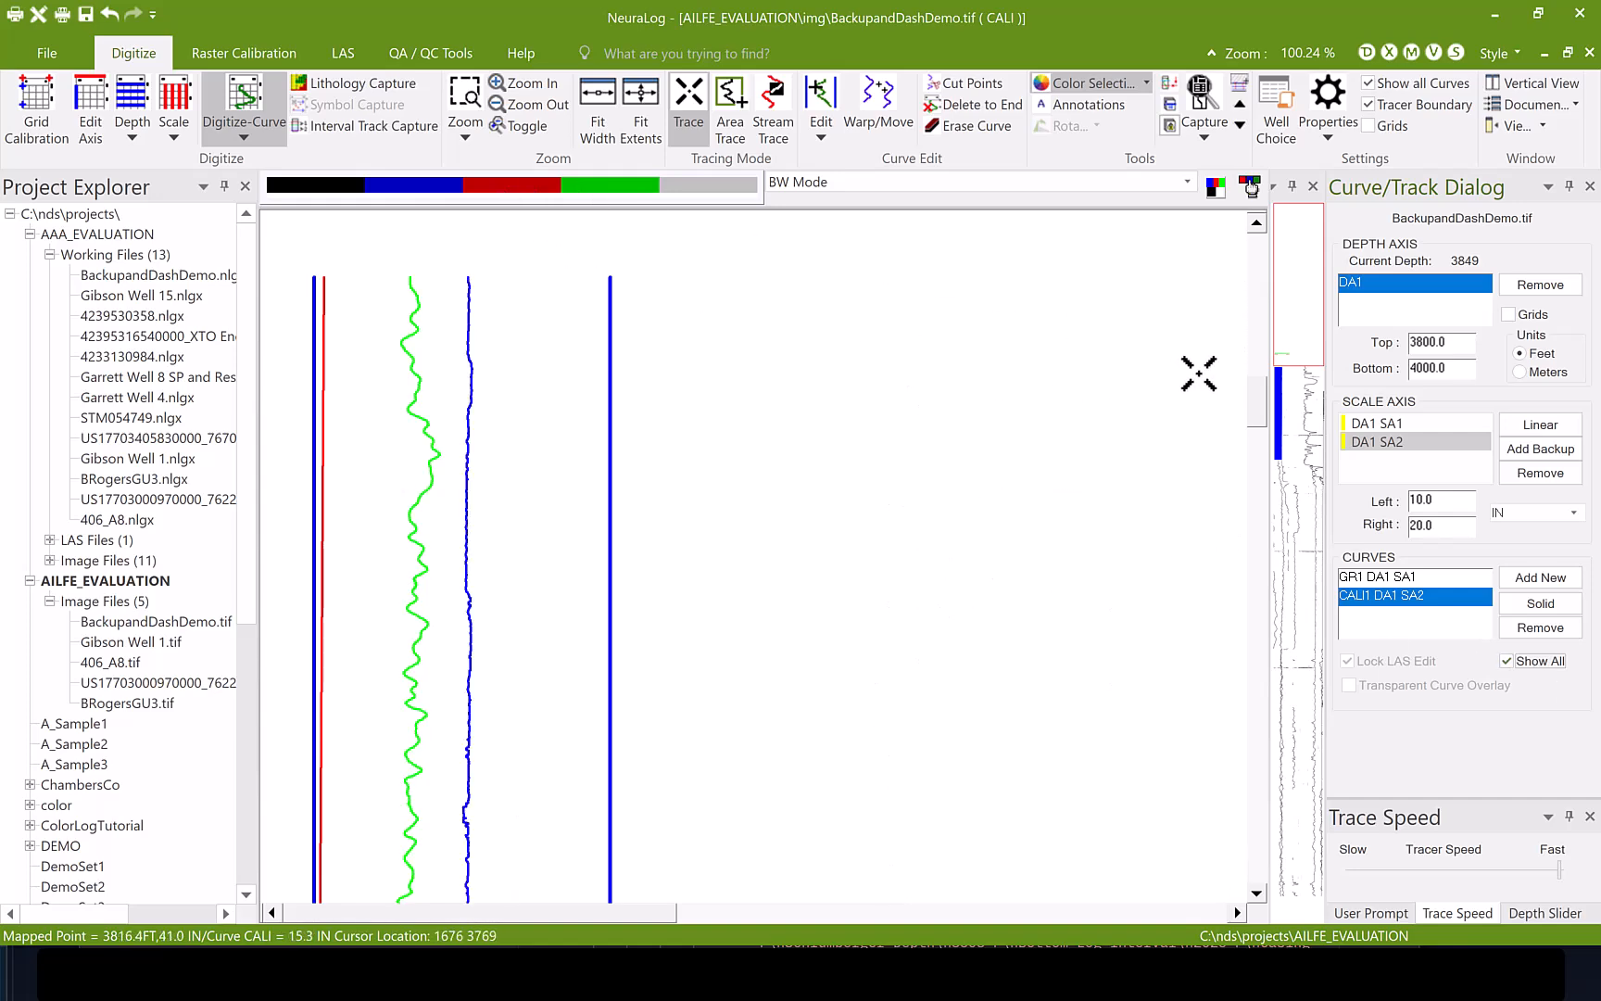
mouse_move(1260, 397)
mouse_down()
mouse_move(1262, 426)
mouse_move(1259, 400)
mouse_up()
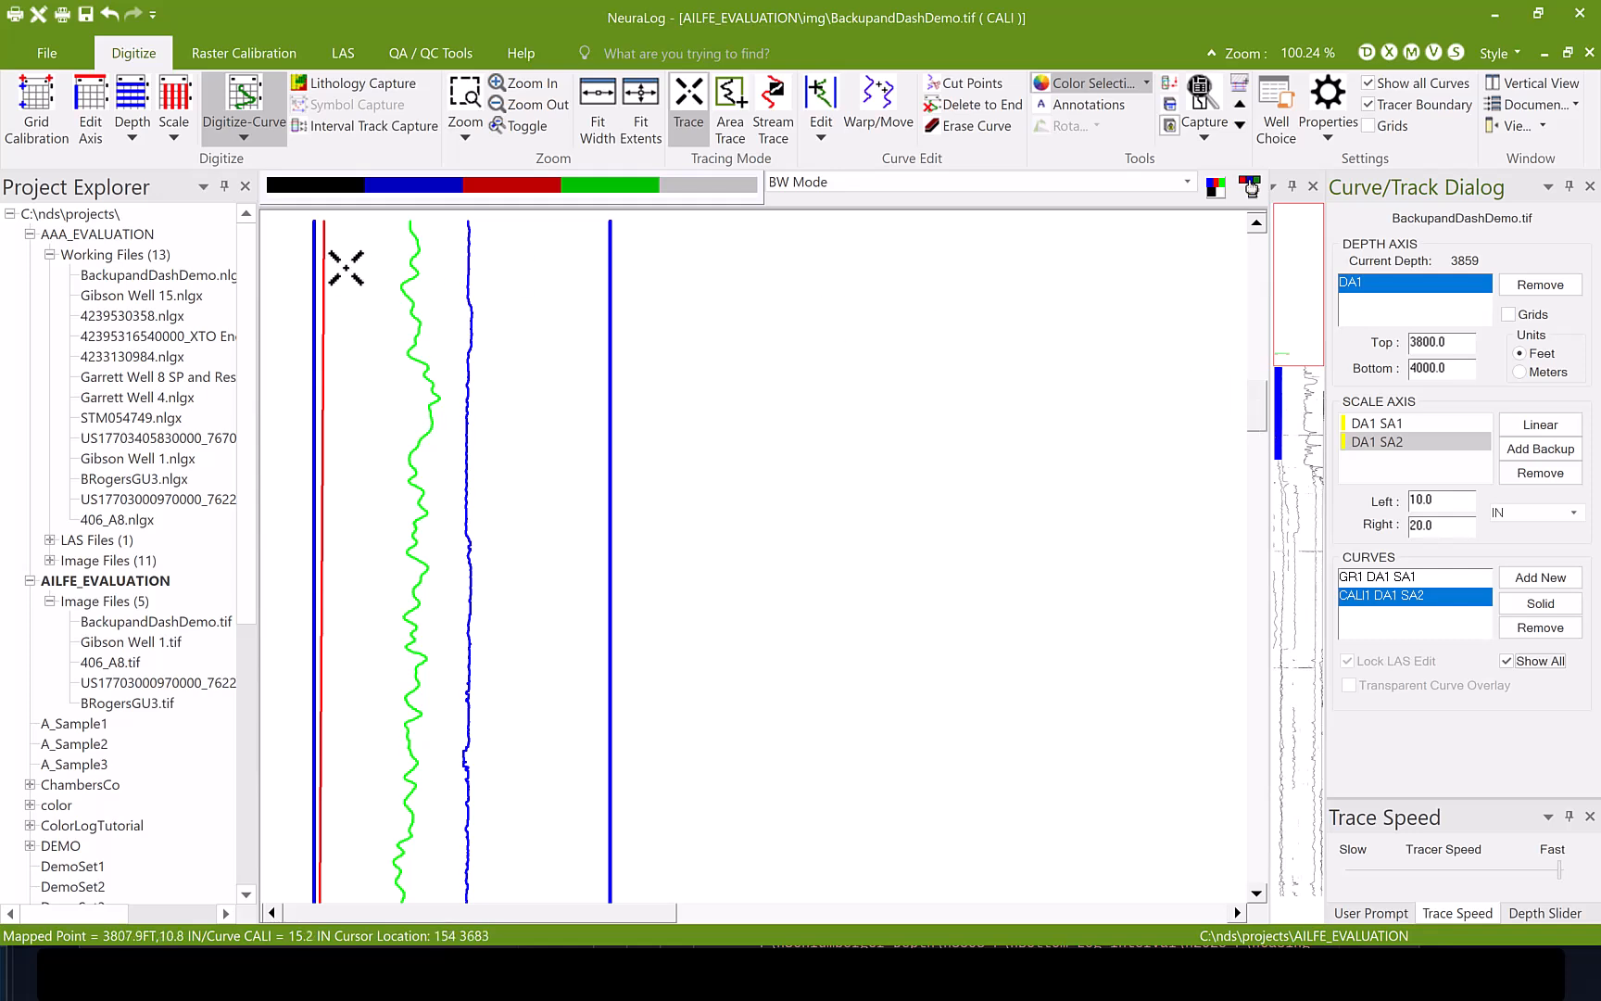
- Restore the black, blue and red layers of the log behind the digitized curves
click(322, 191)
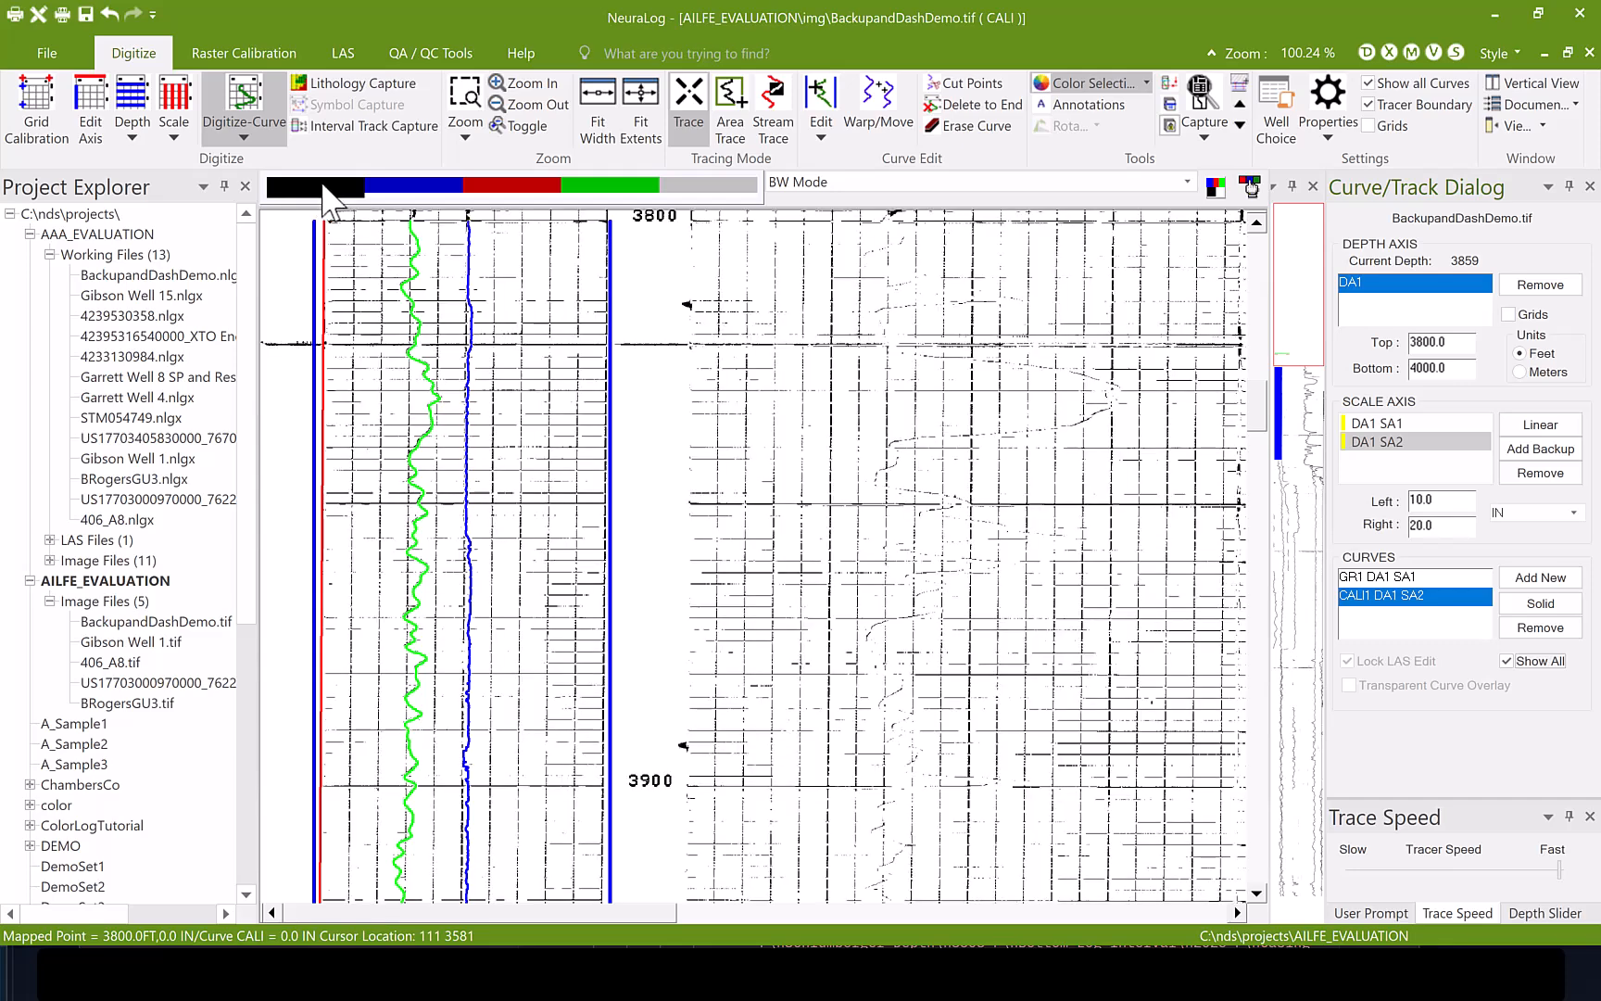
click(405, 190)
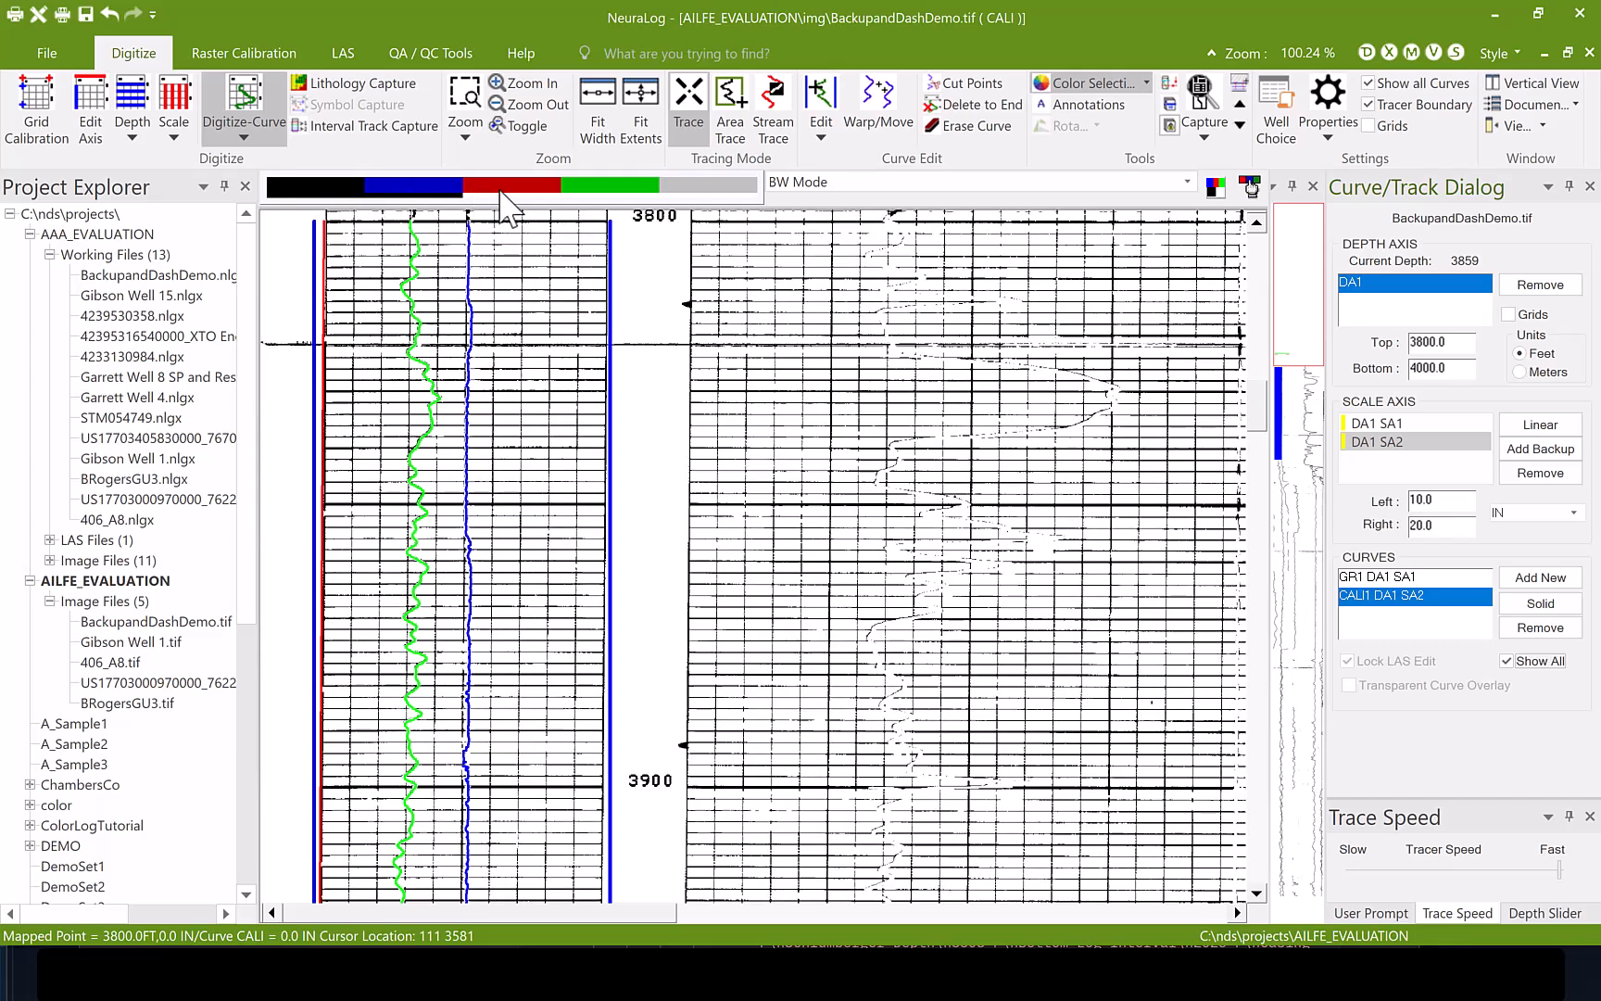
click(501, 188)
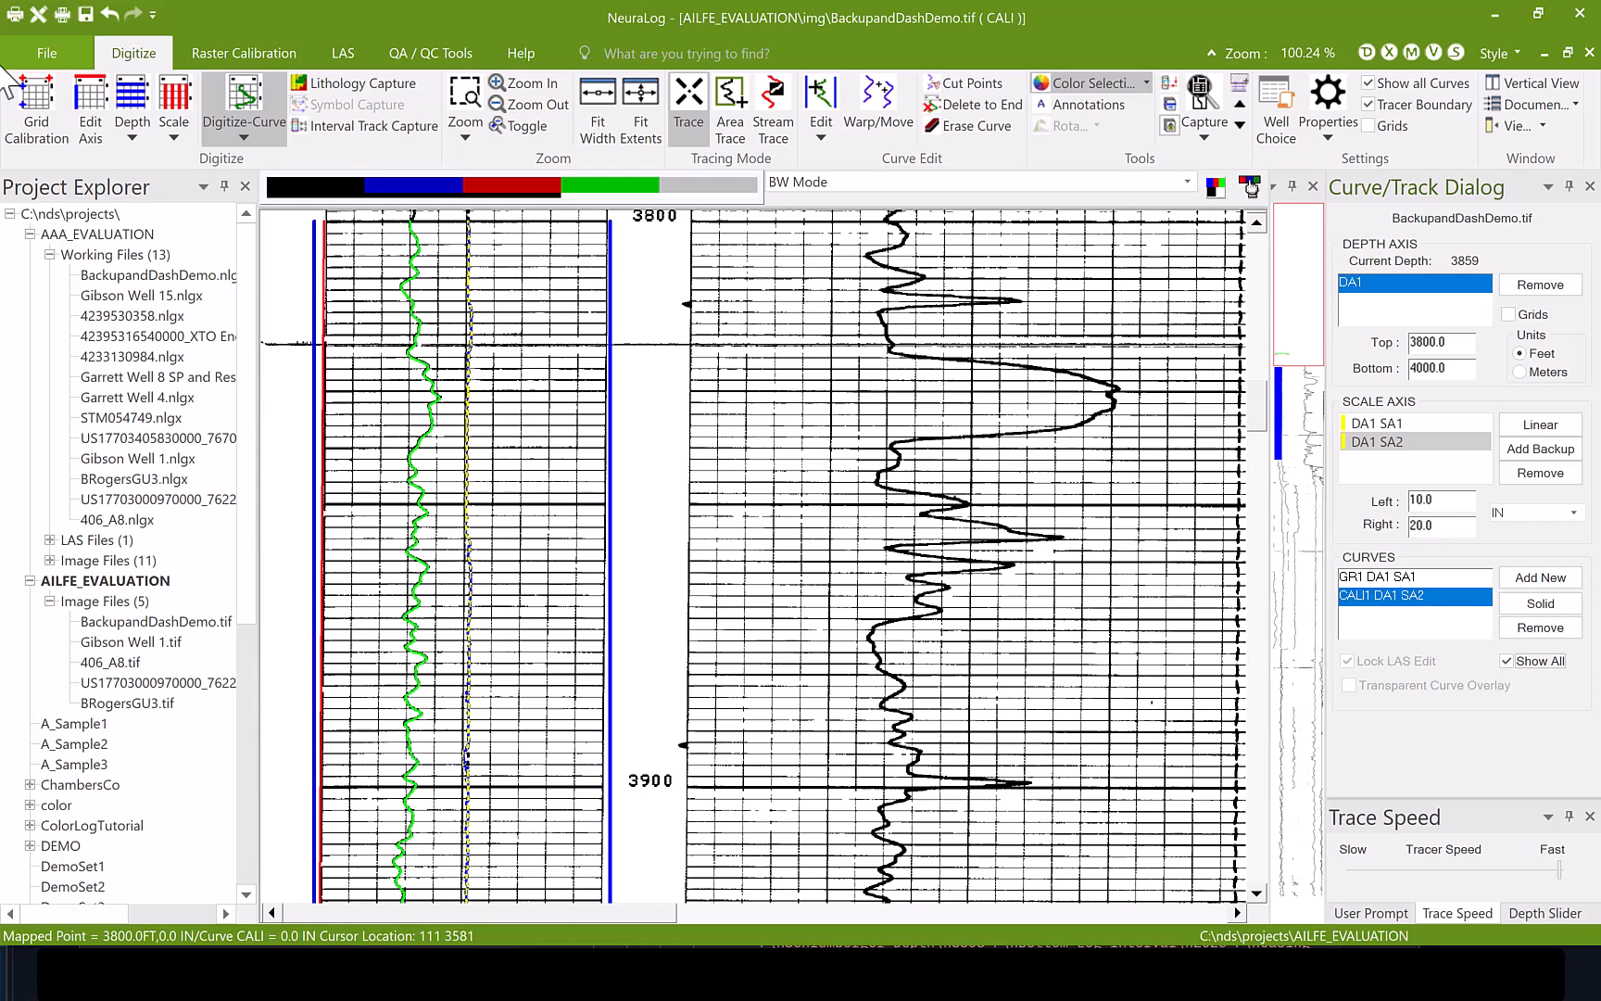
- Export the GR and CALI curves from 3800 to 4000 feet as the LAS 2.0 file BackupandDashDemo.las
click(47, 52)
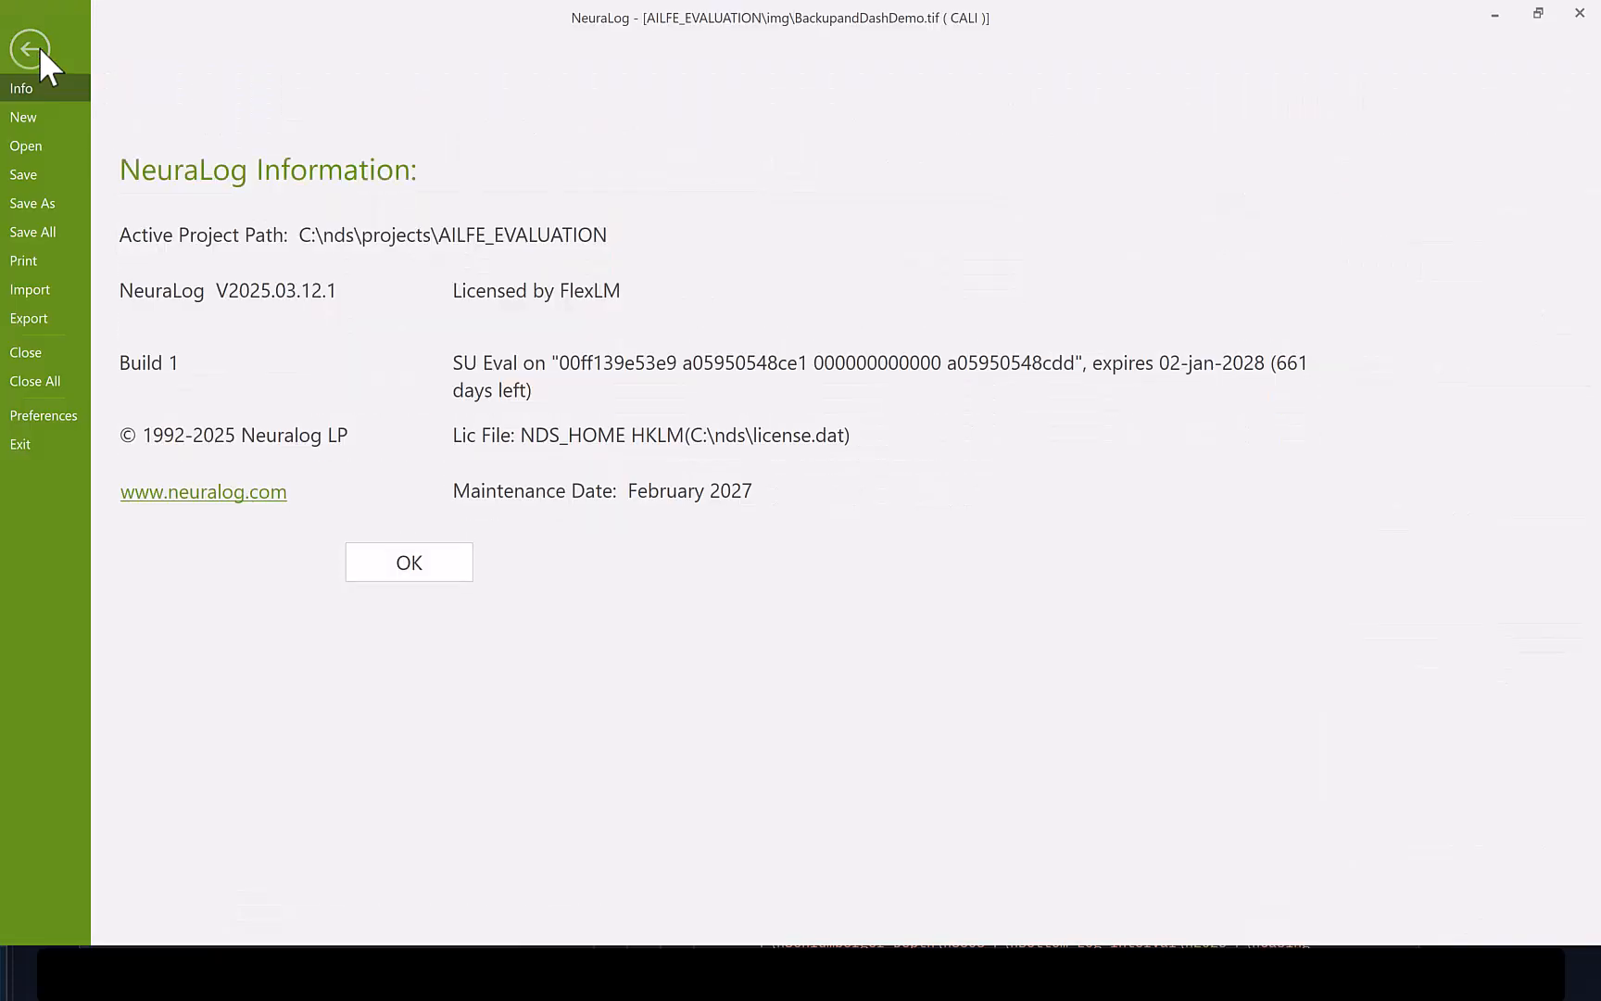
click(31, 318)
click(309, 398)
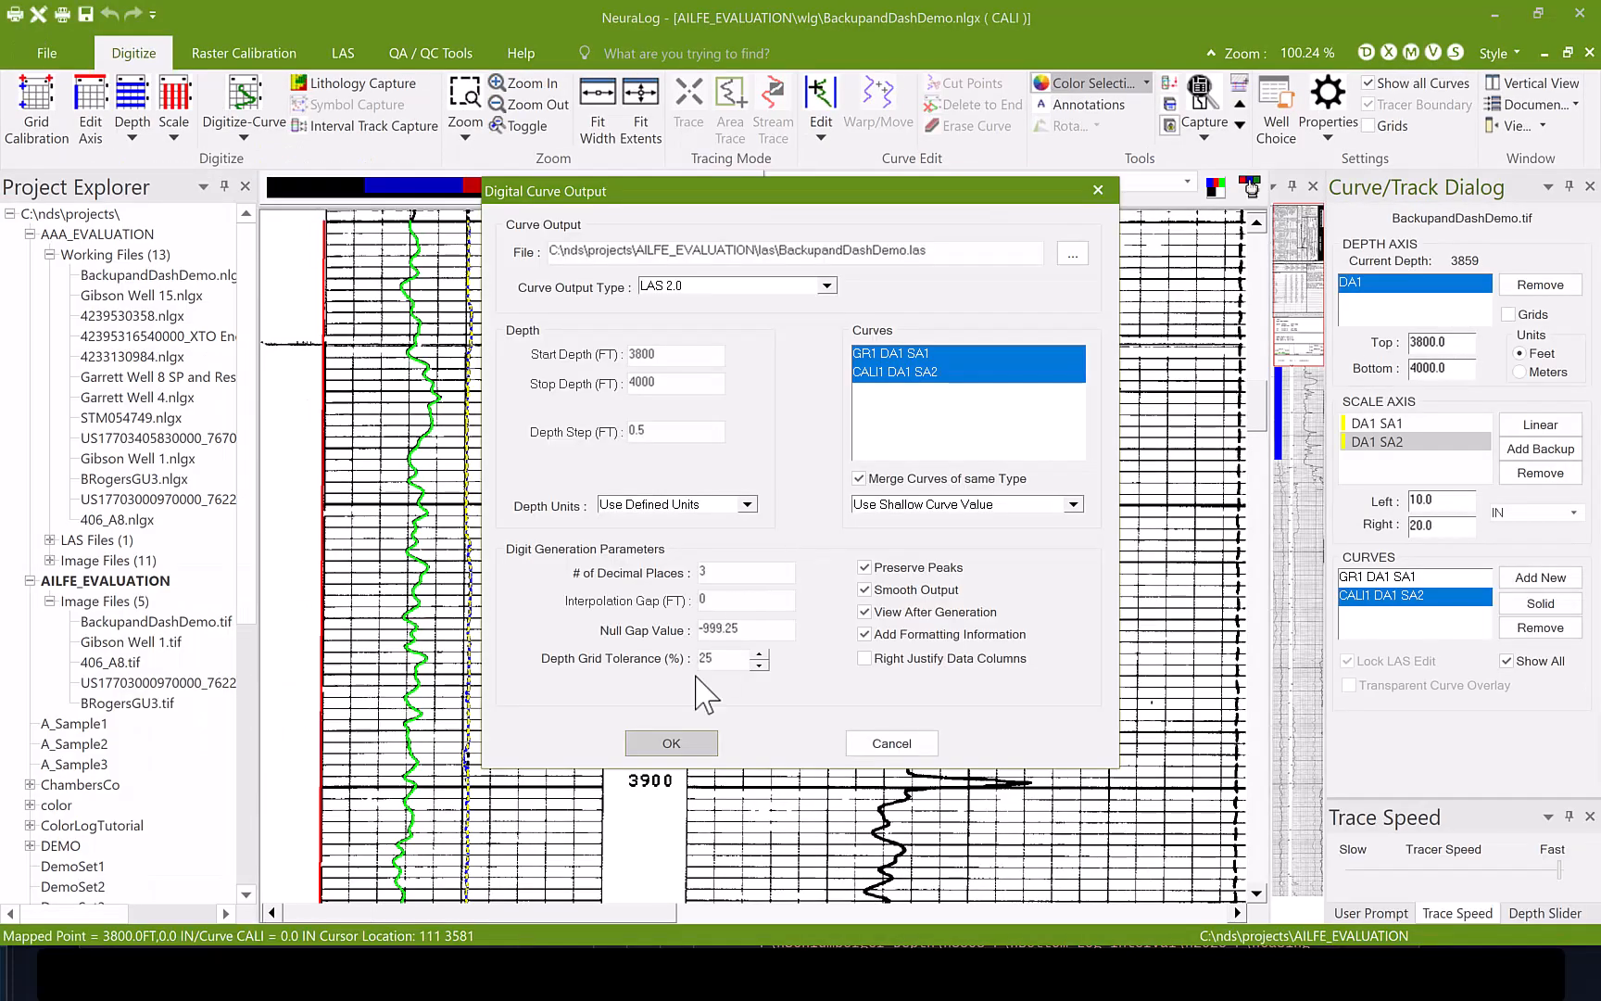
click(675, 743)
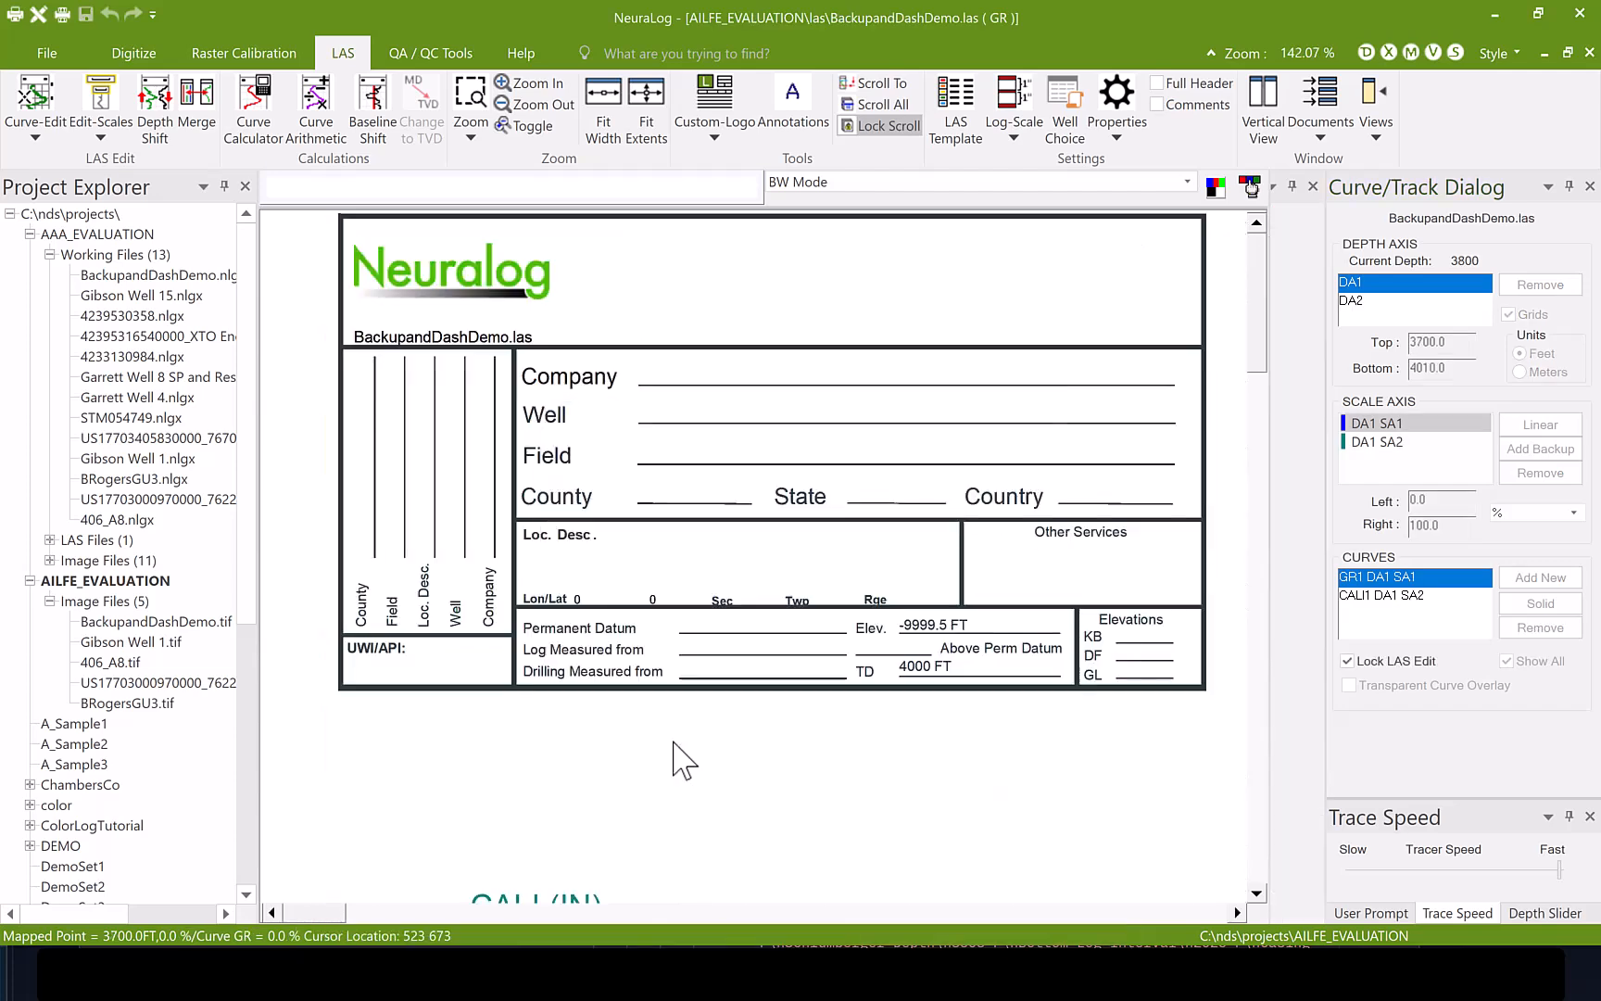
- Arrange the LAS file and the digitized log side by side and compare their curves from 3800 feet down
click(1262, 110)
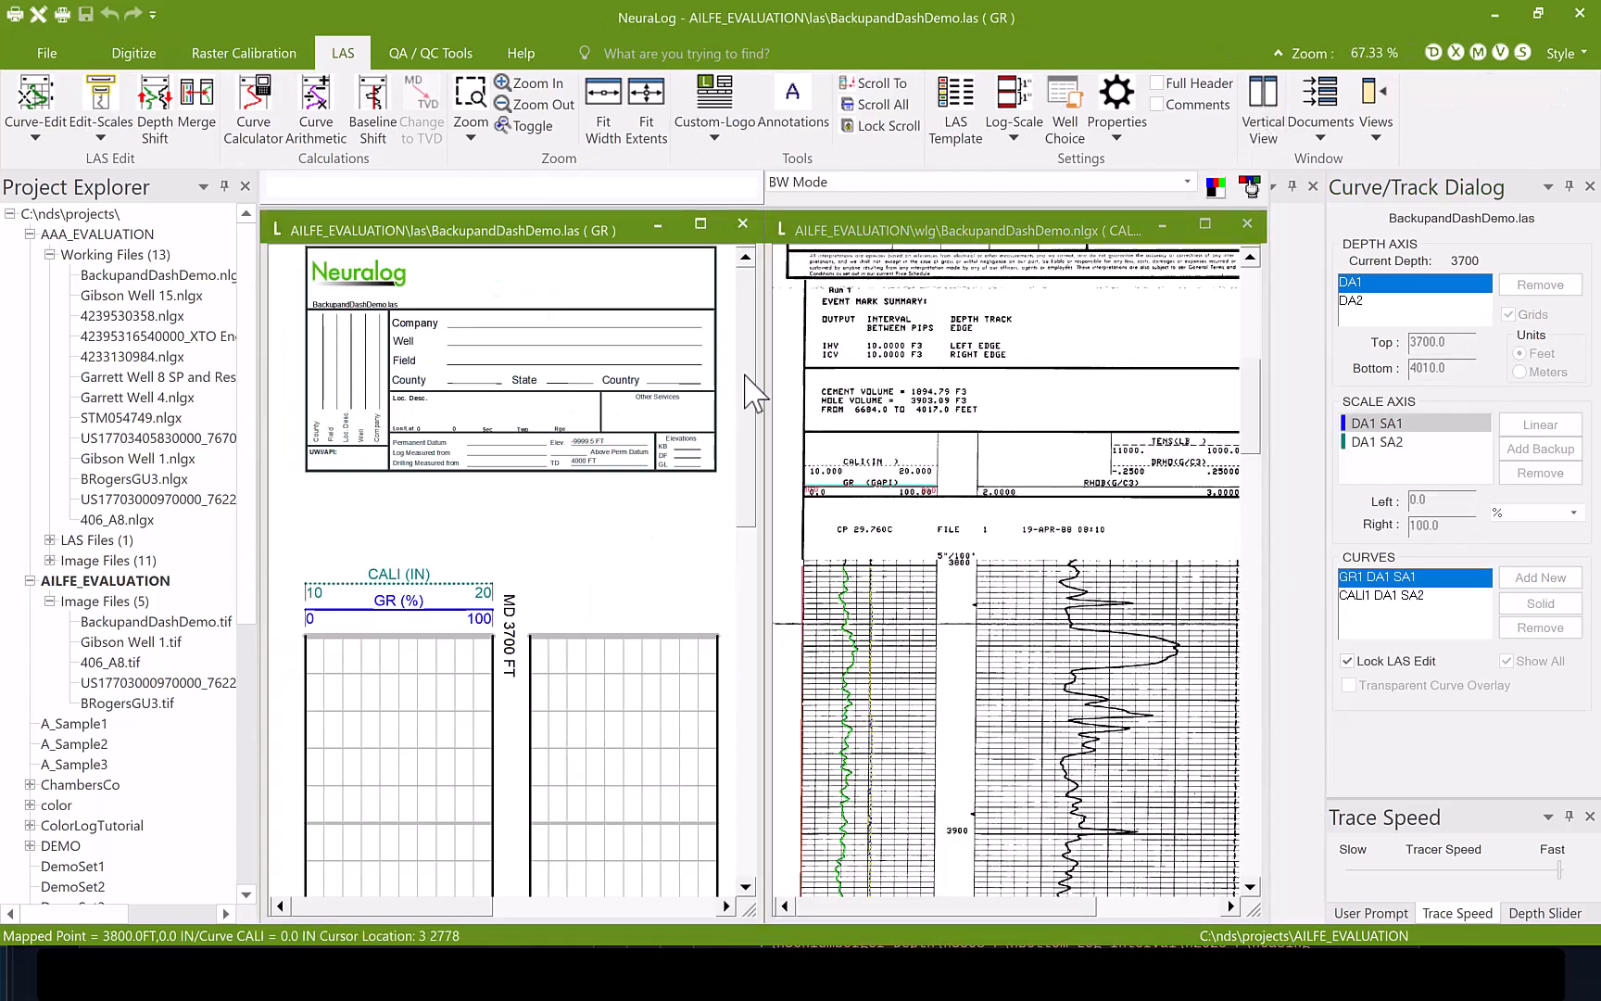
scroll(755, 393, down, 10)
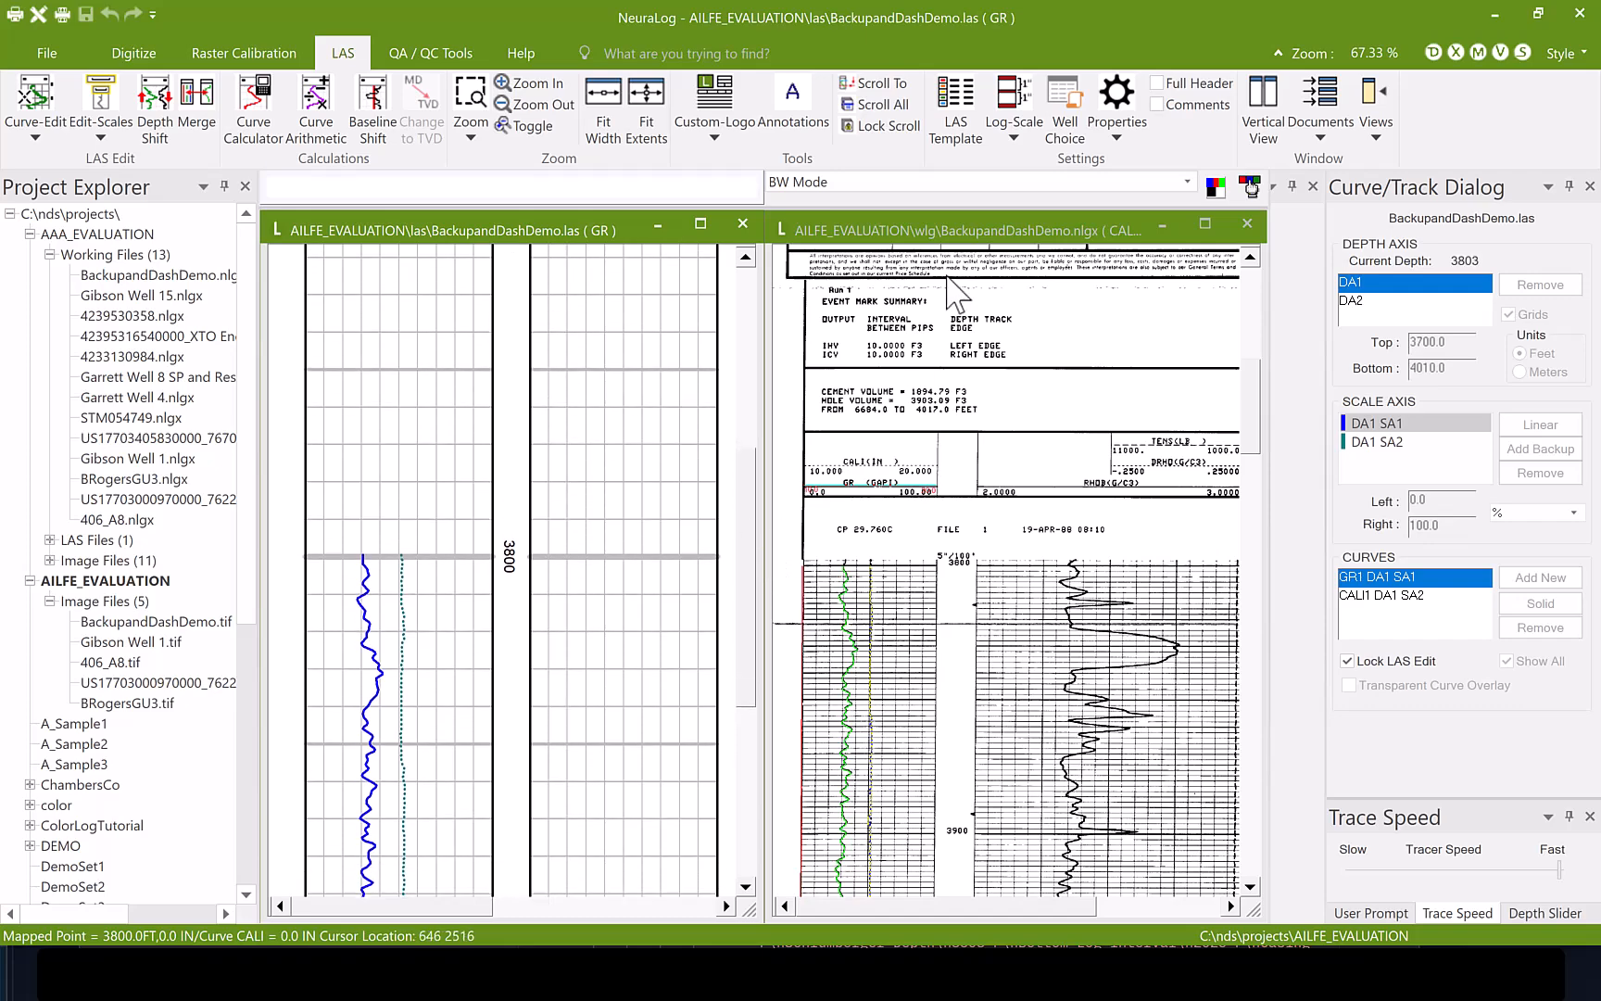
drag(740, 500, 747, 590)
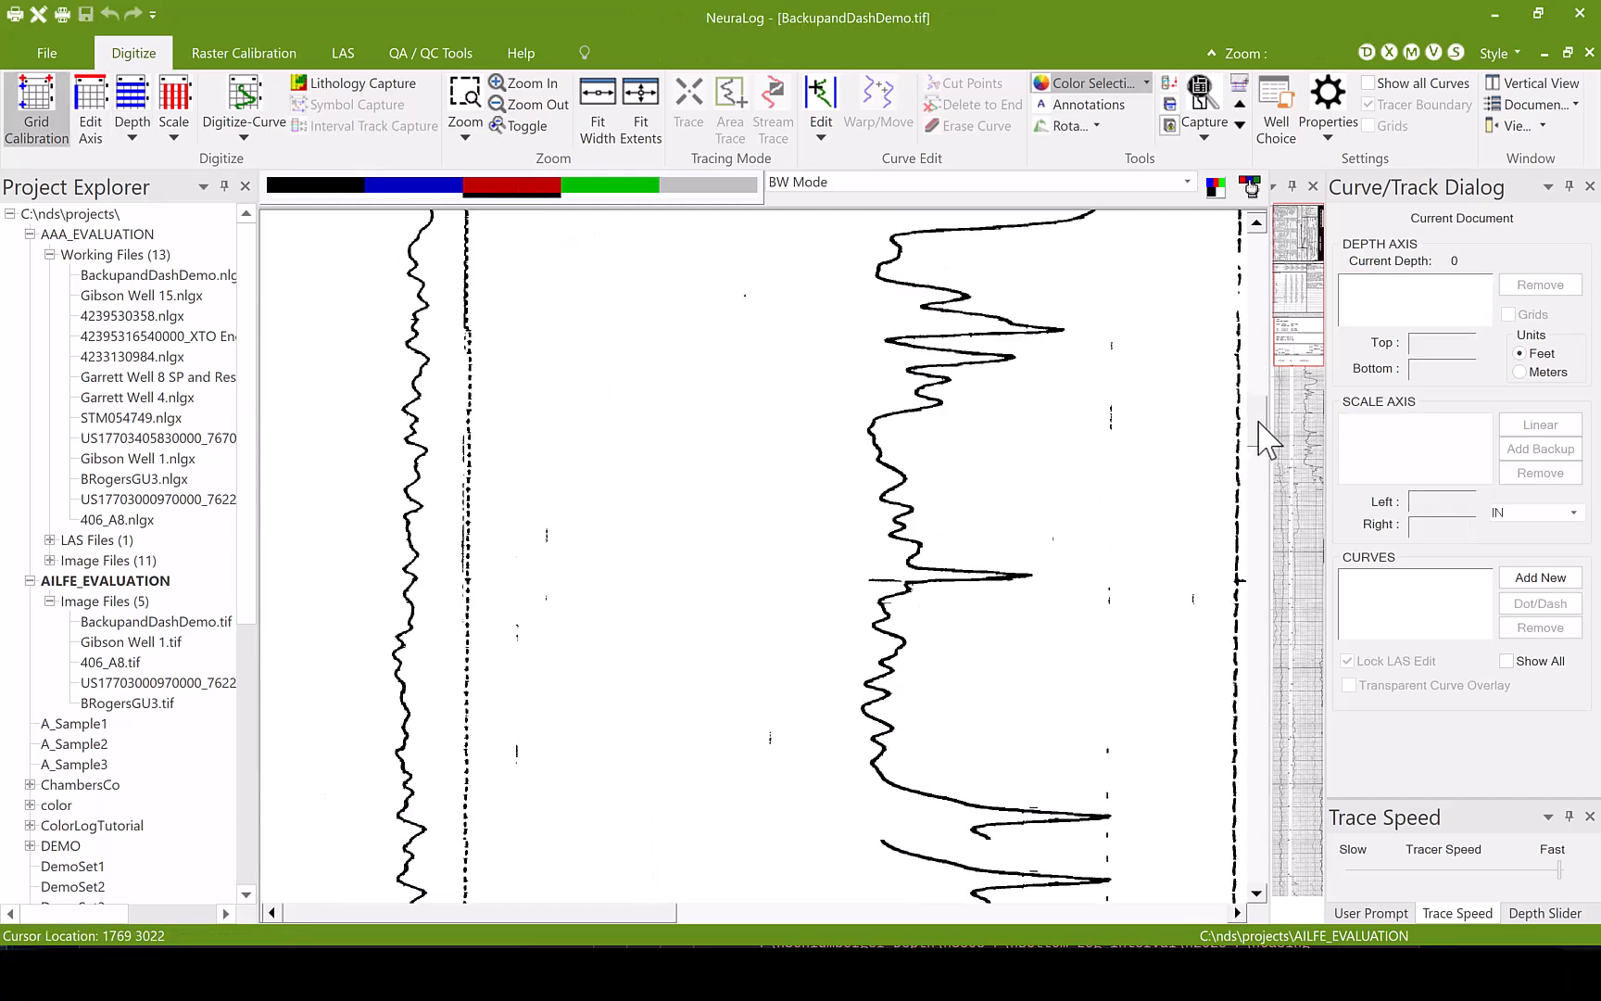
mouse_move(1258, 429)
mouse_down()
mouse_move(1265, 449)
mouse_move(1259, 404)
mouse_up()
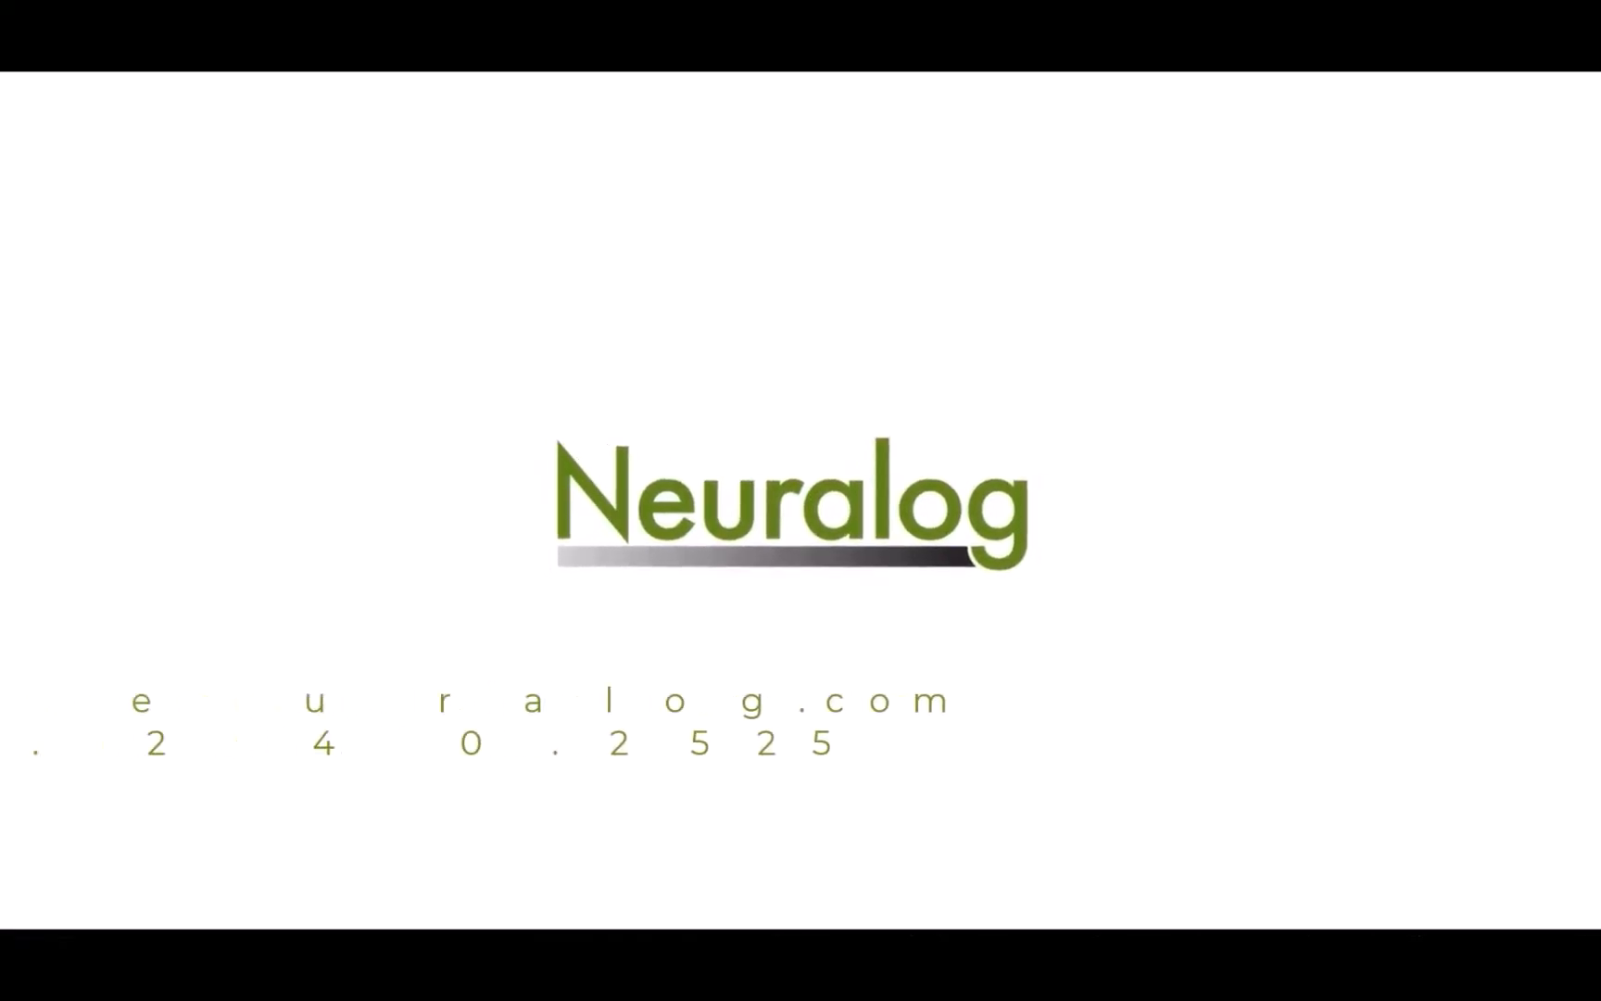